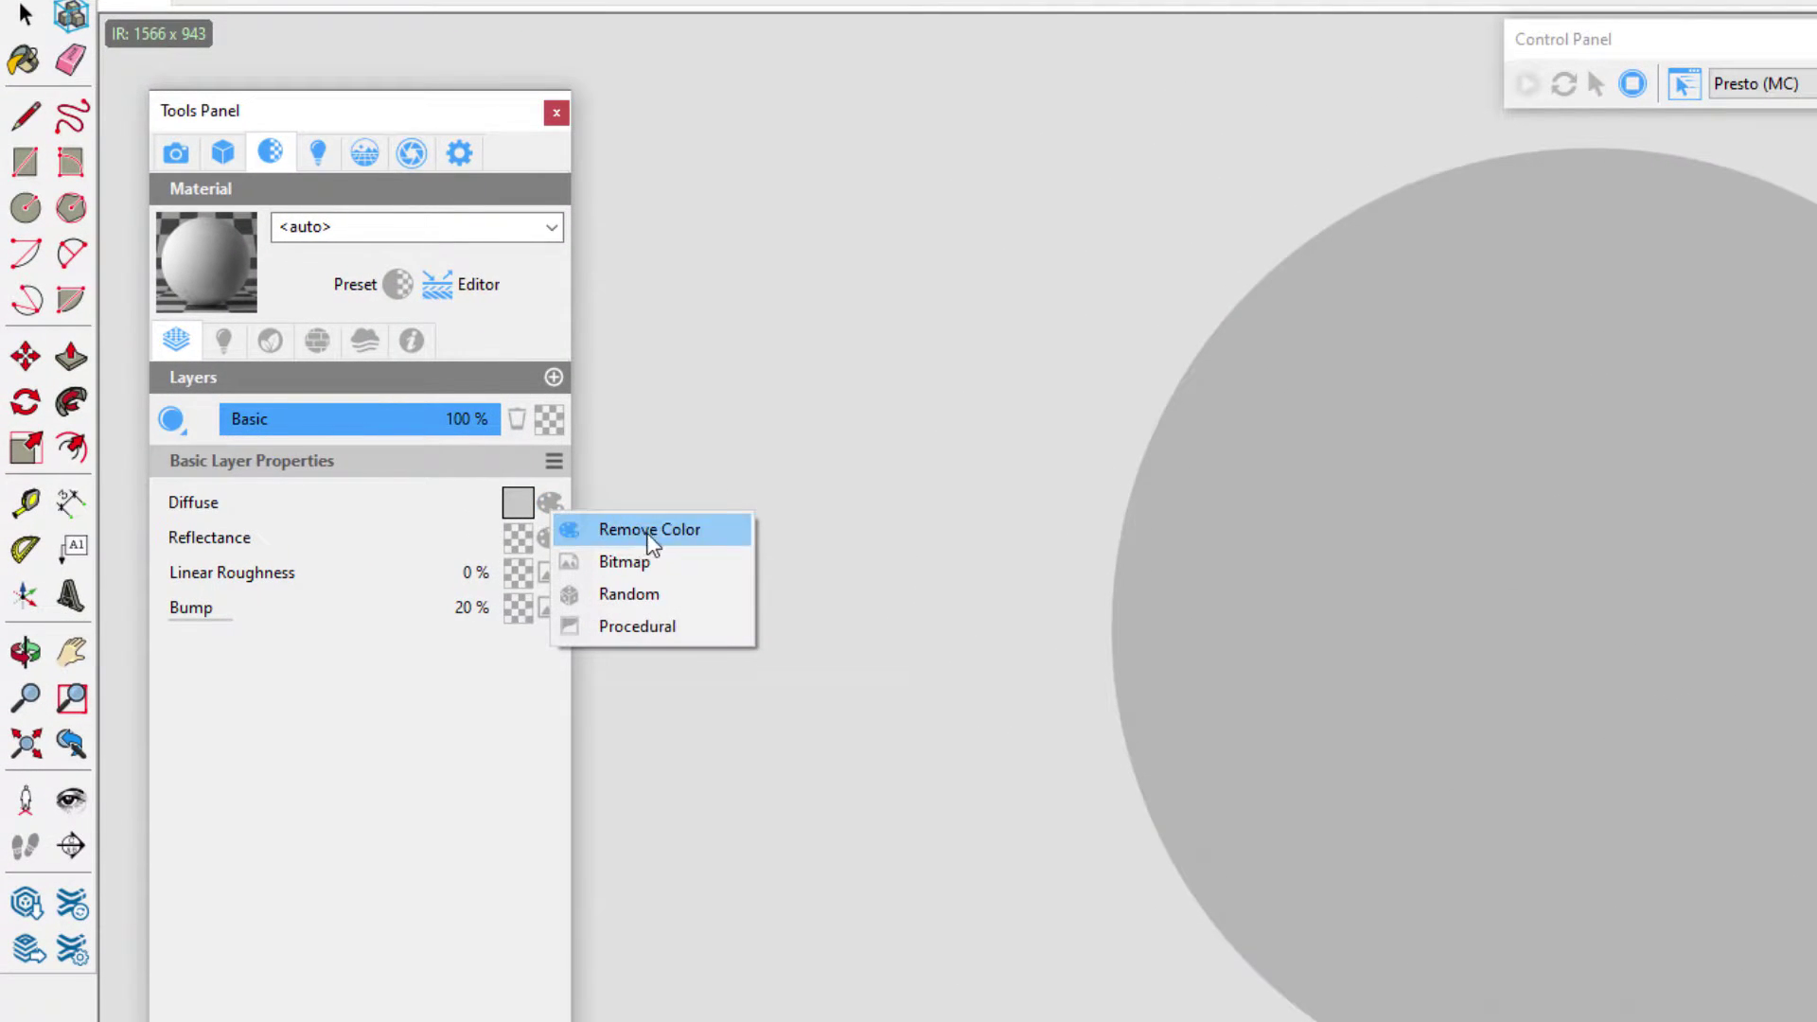
Step: Make the sphere's diffuse a Fresnel Ramp procedural with Index of Refraction 1.73
click(690, 625)
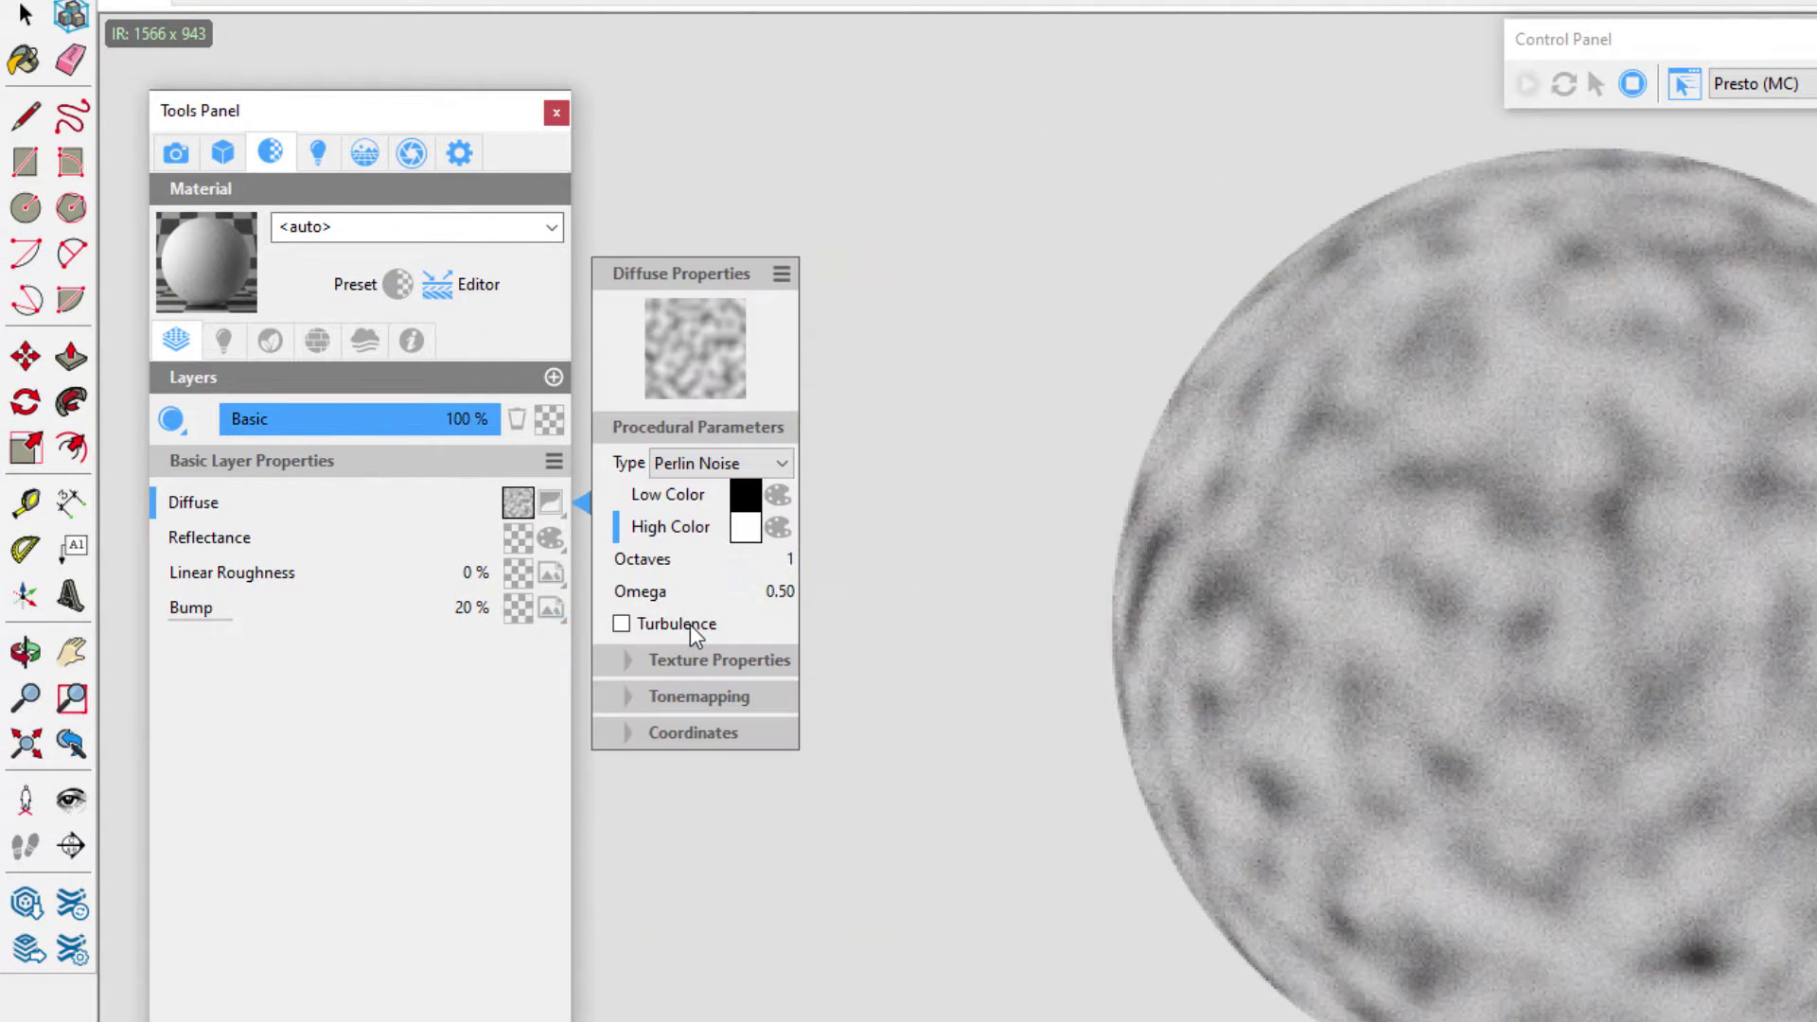
click(782, 464)
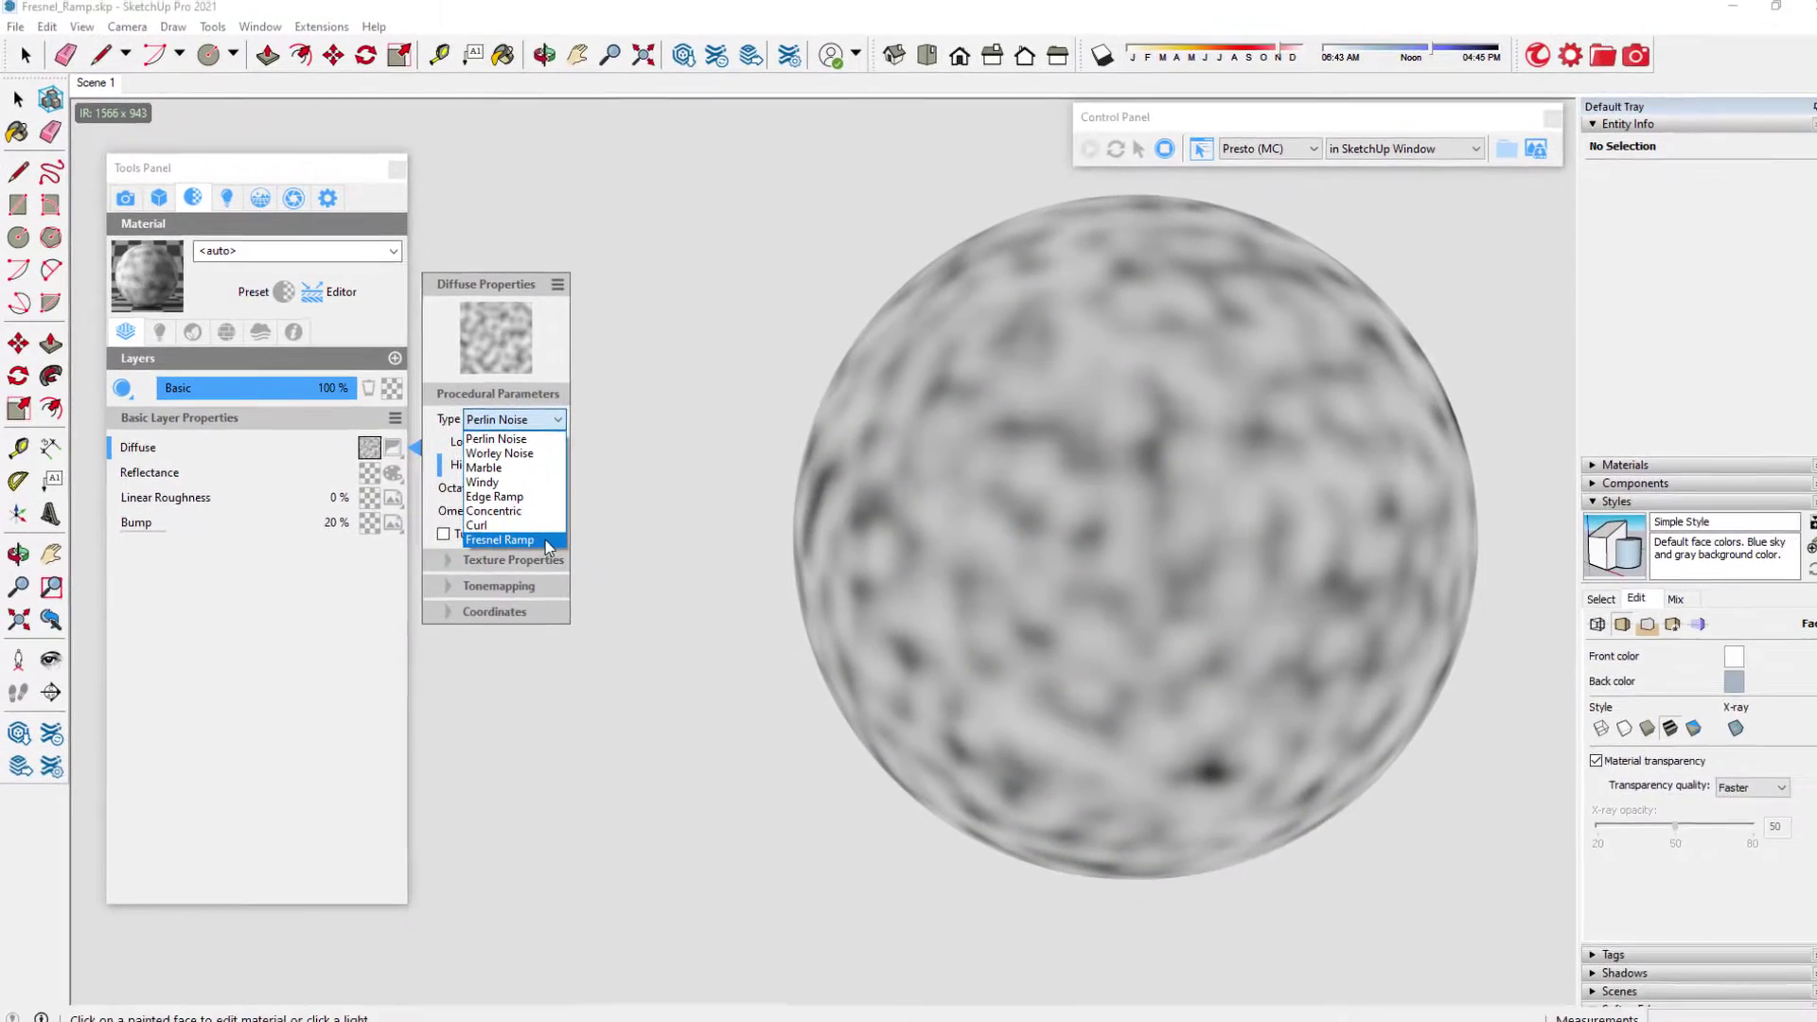
click(536, 536)
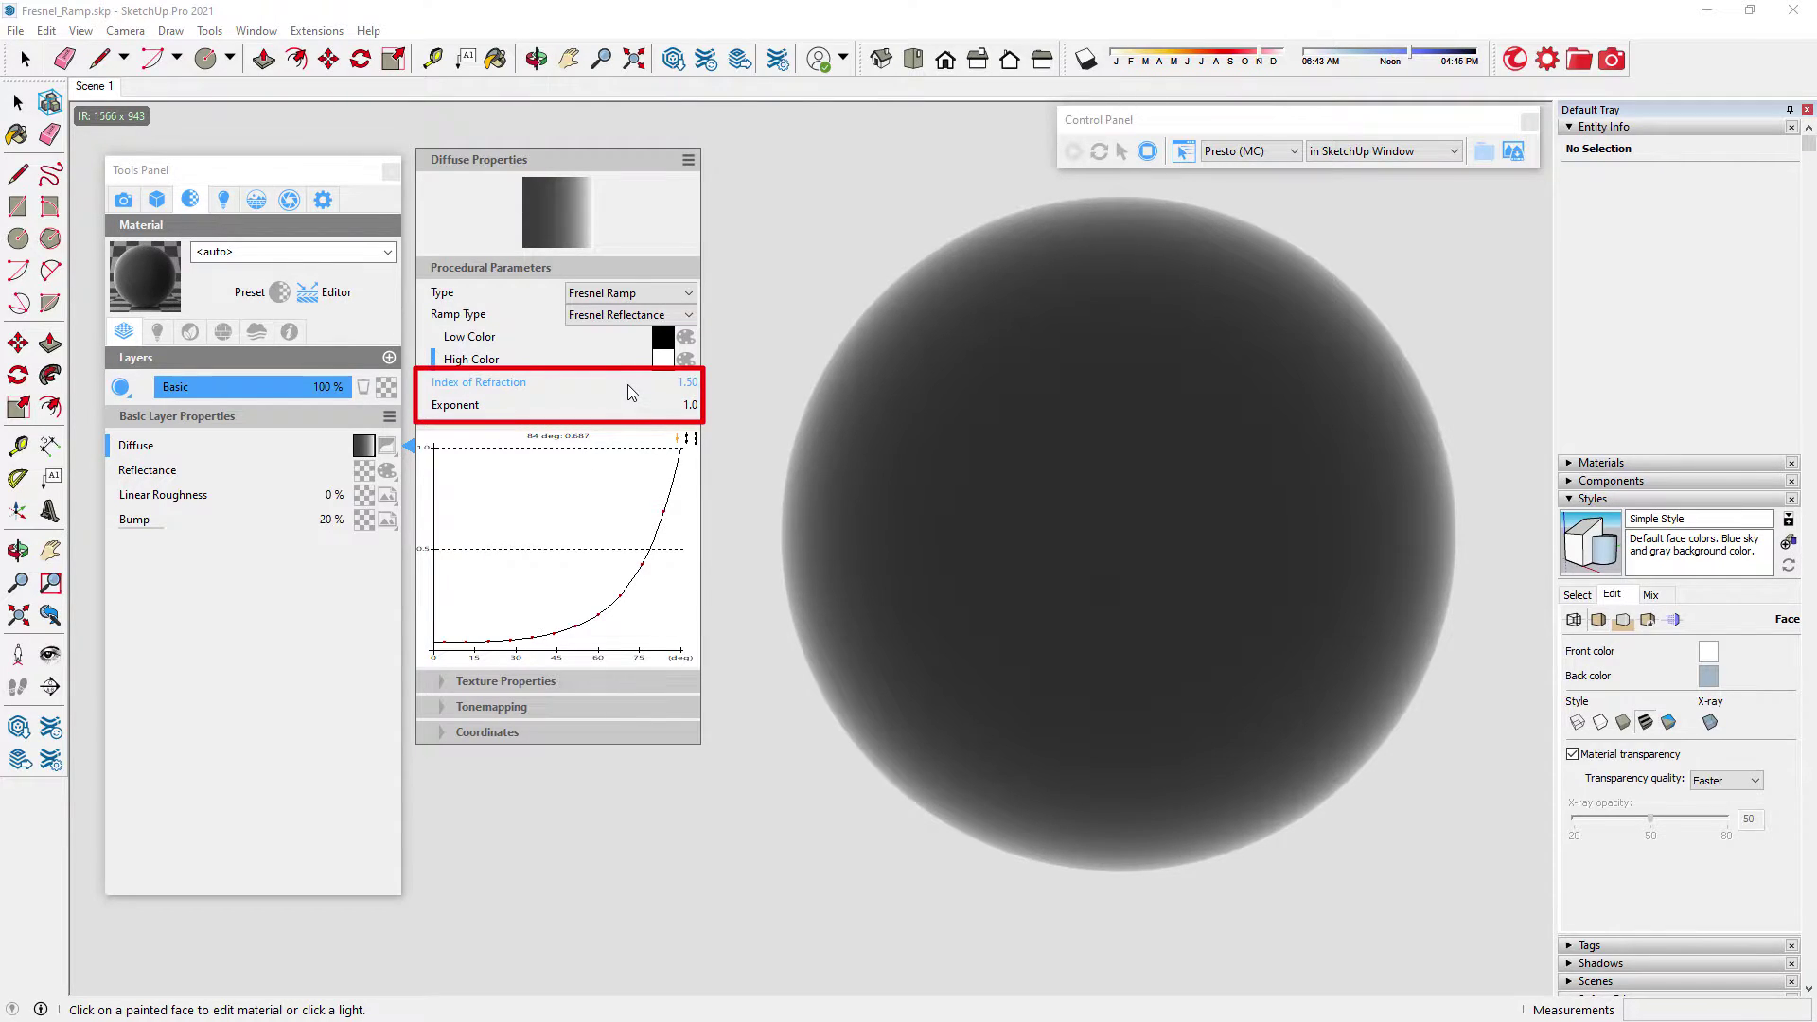
mouse_move(631, 393)
mouse_down()
mouse_move(570, 394)
mouse_move(644, 385)
mouse_up()
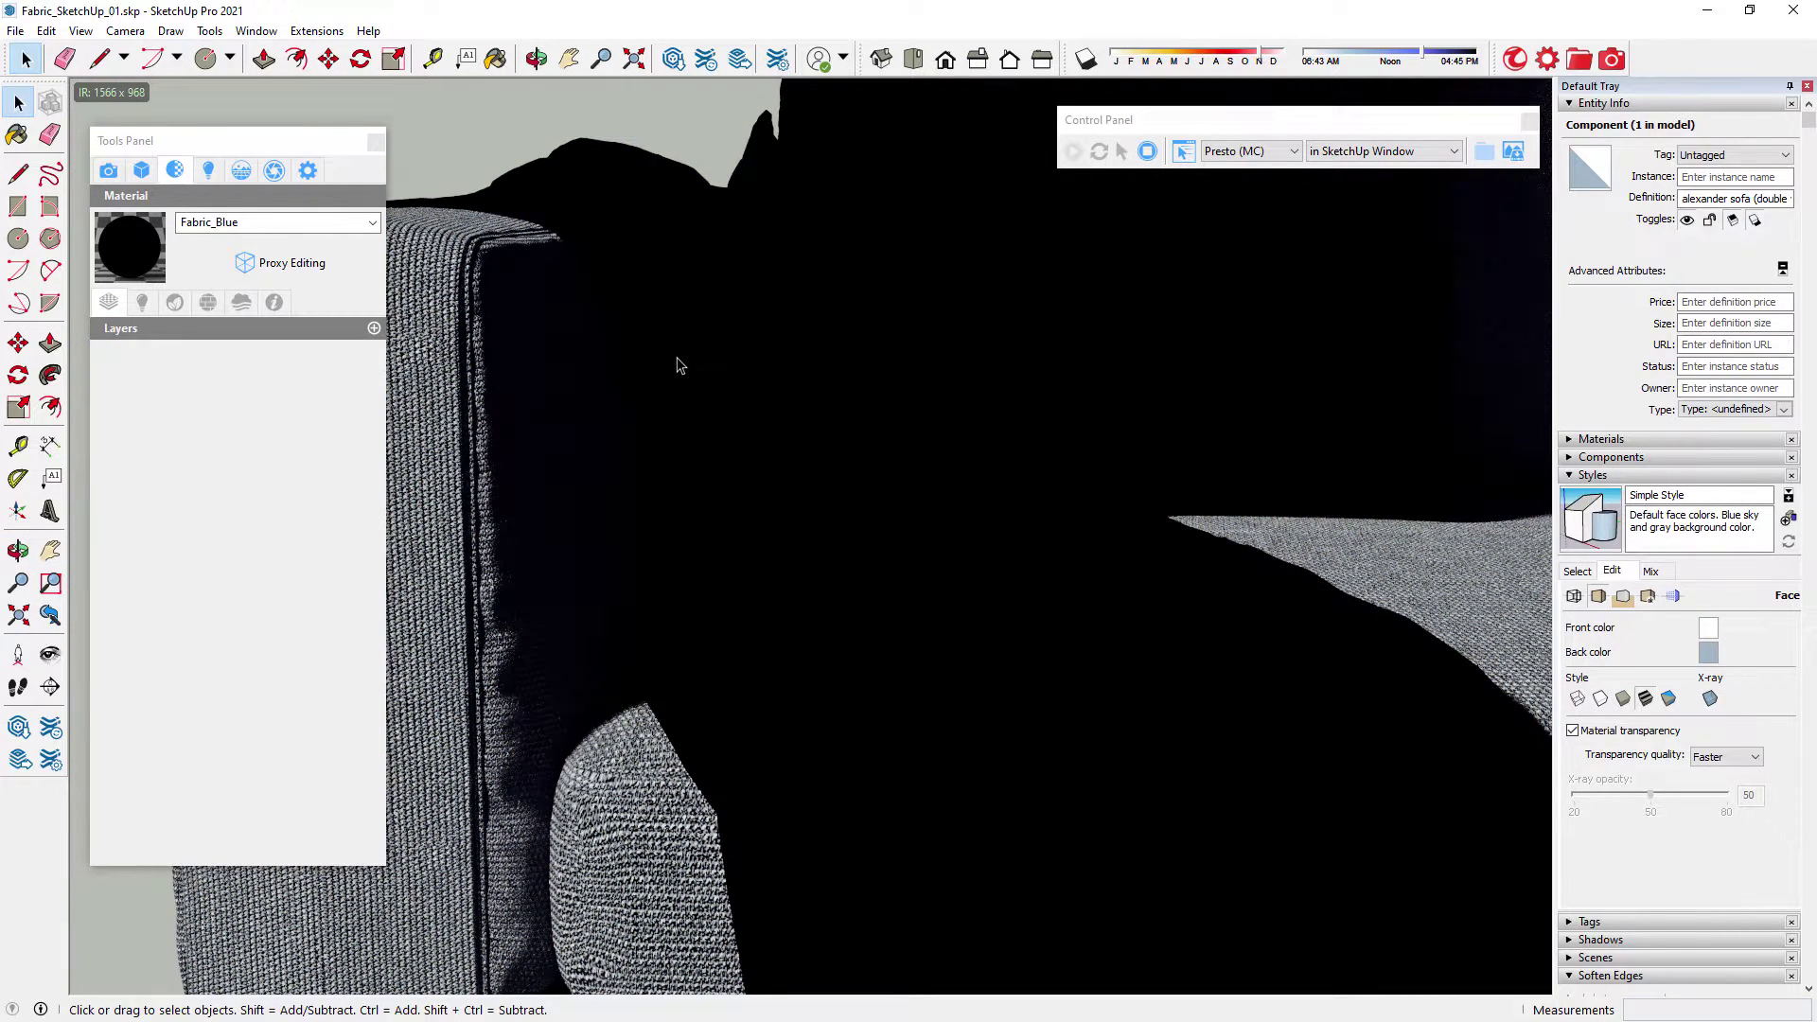
Step: Add a Basic layer with the red fleece bitmap as its diffuse
click(374, 327)
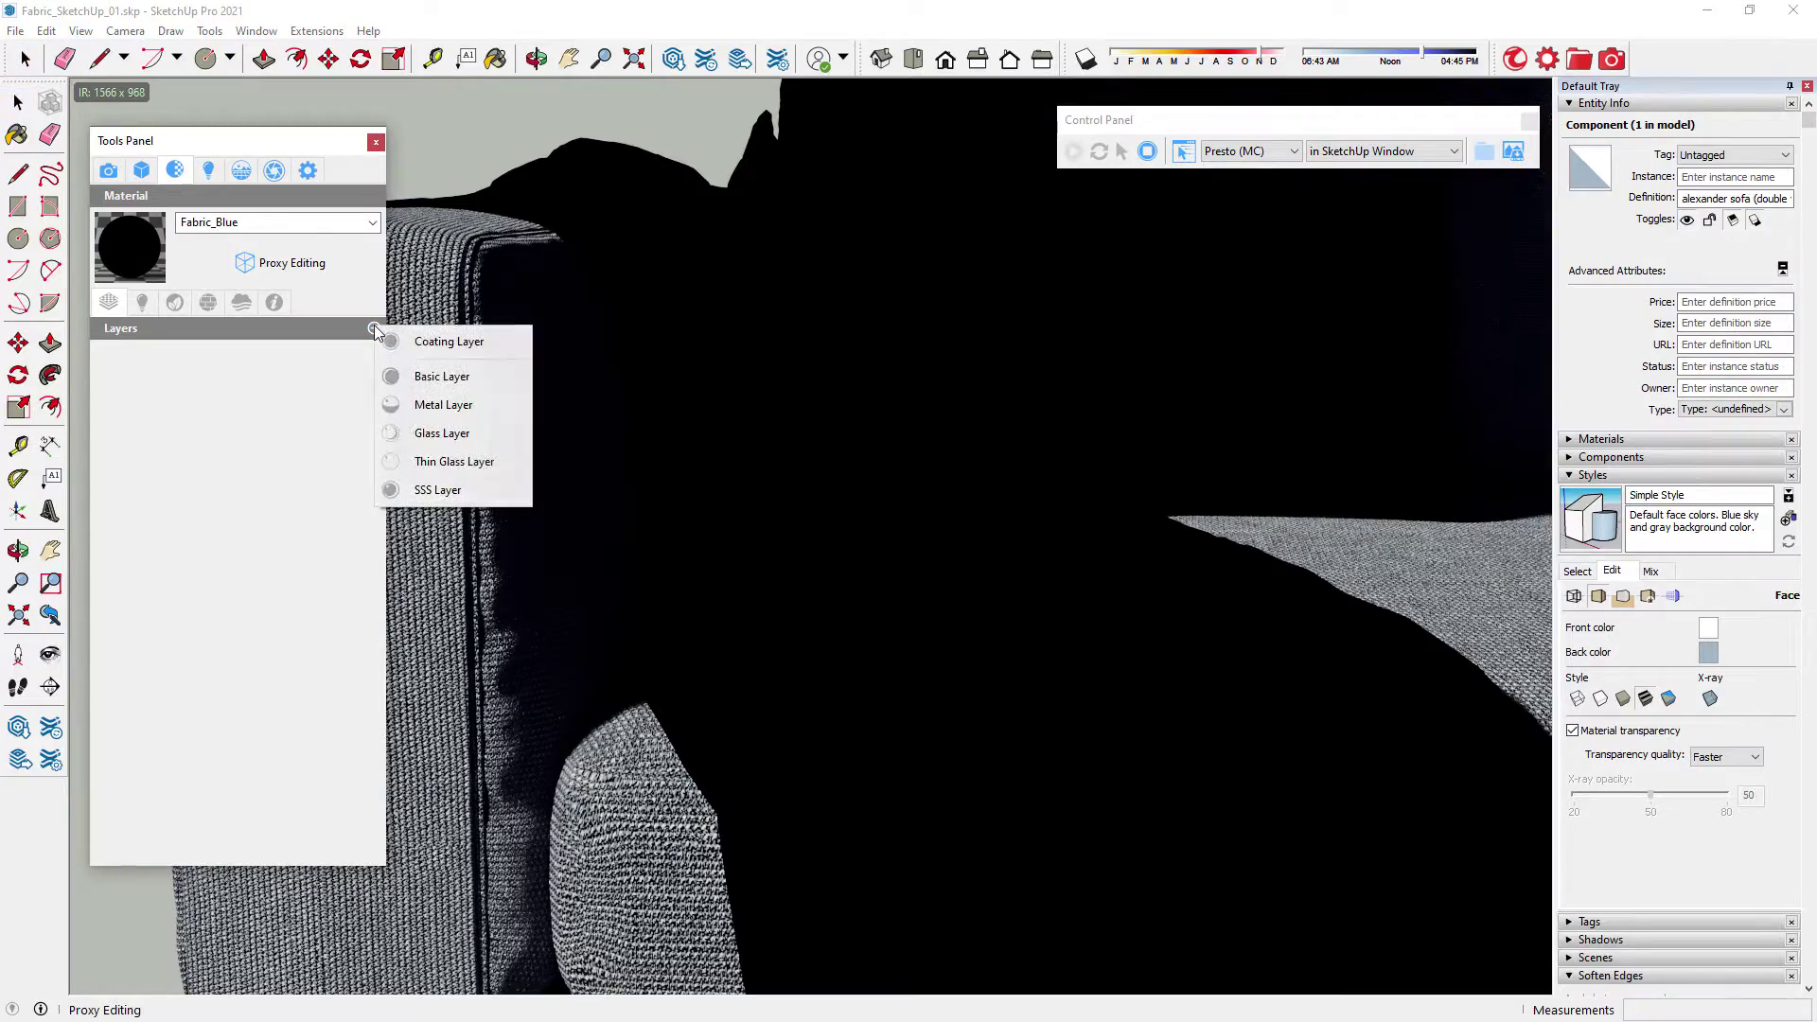
click(401, 376)
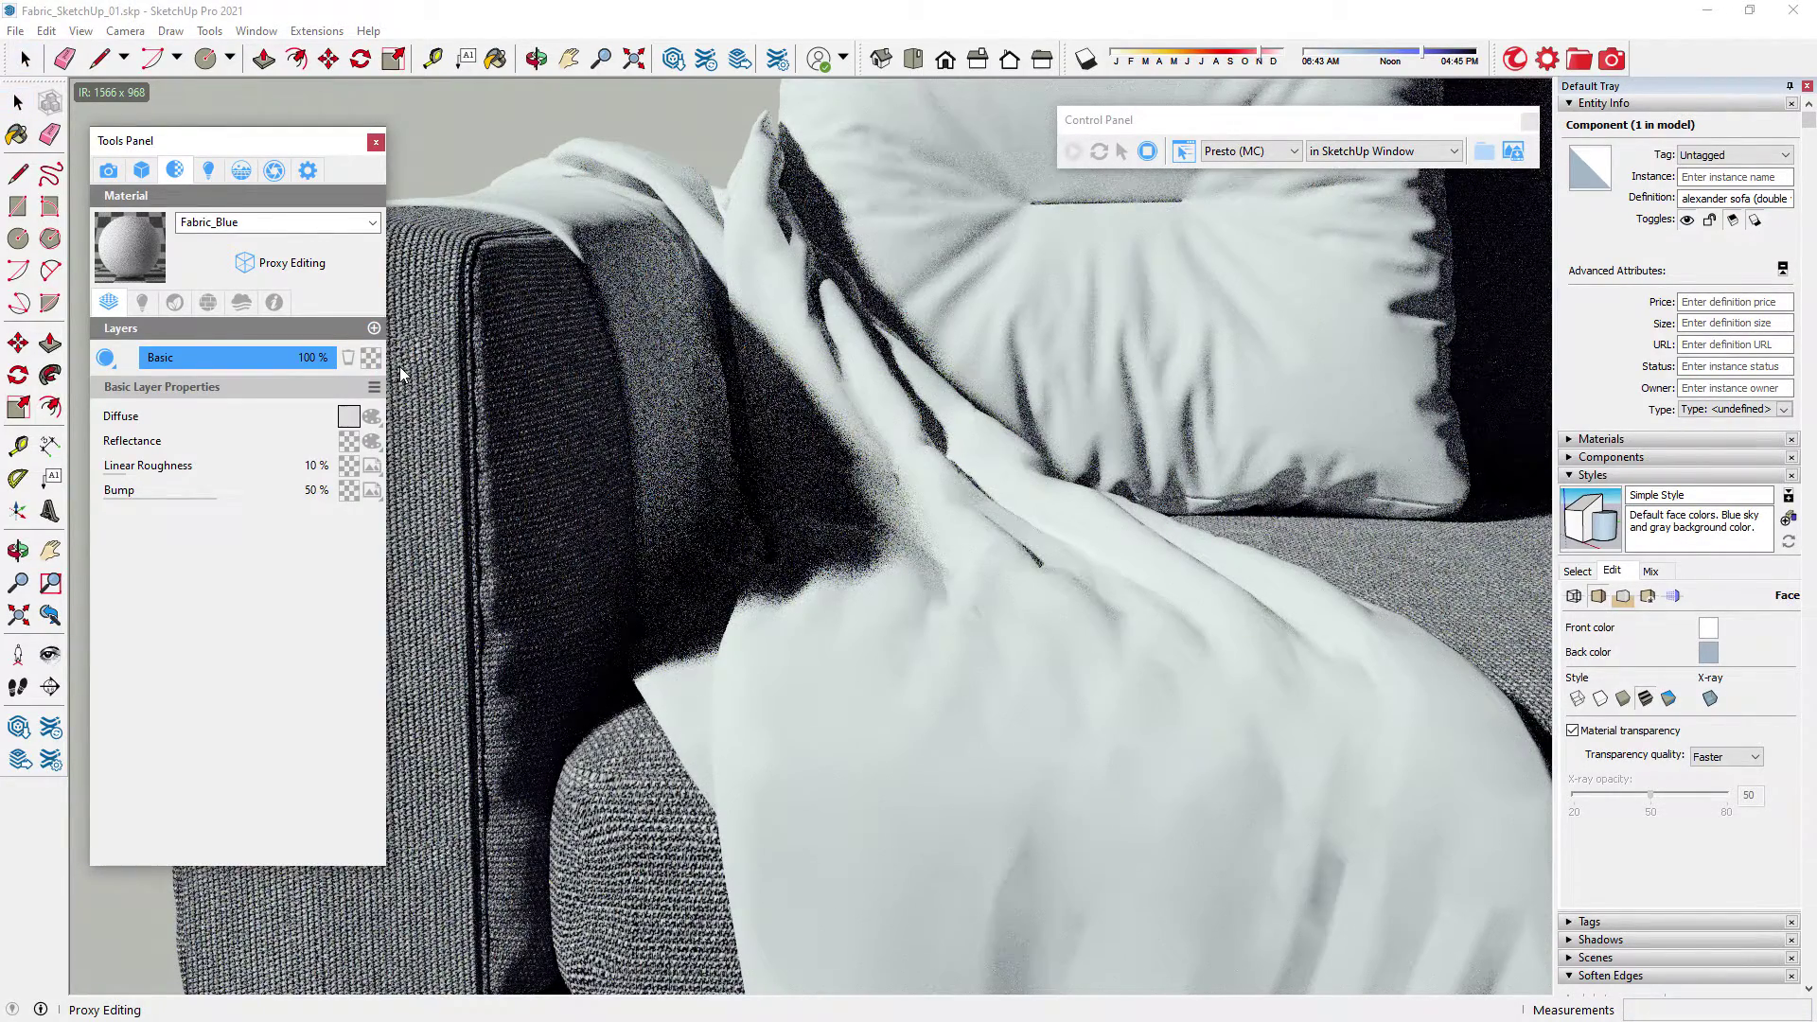
click(371, 416)
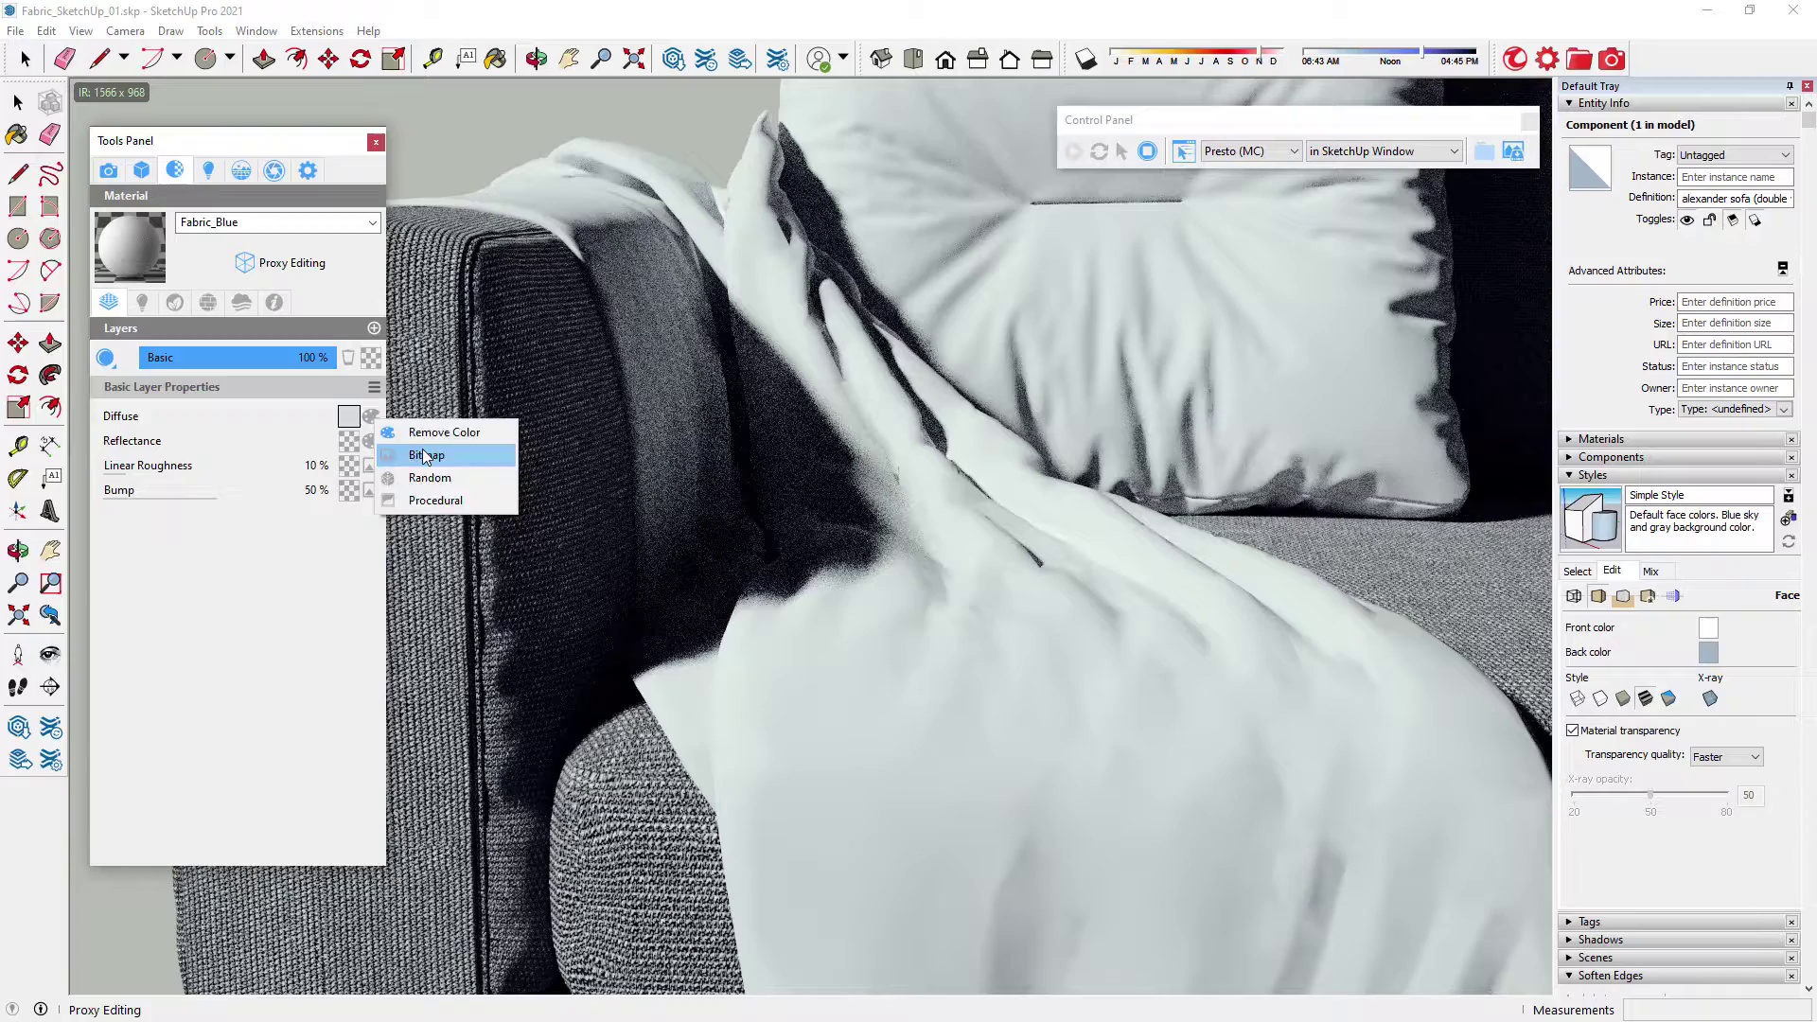
click(423, 456)
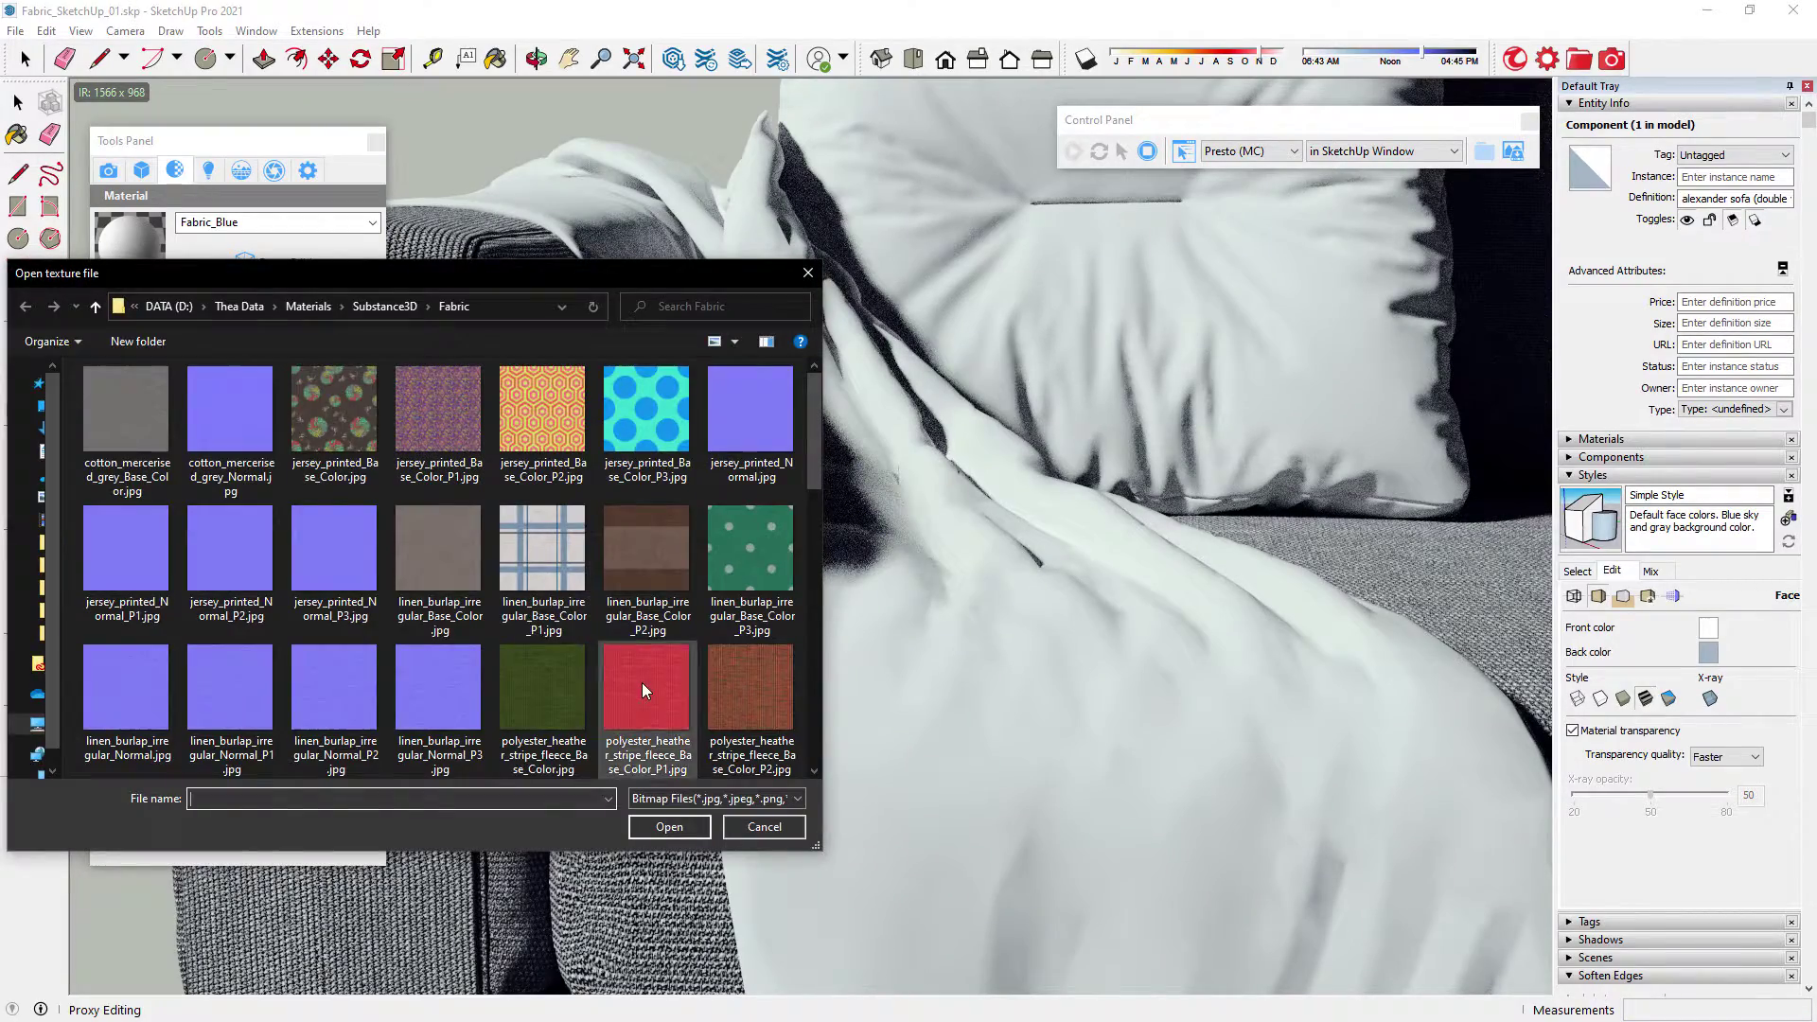
double_click(641, 682)
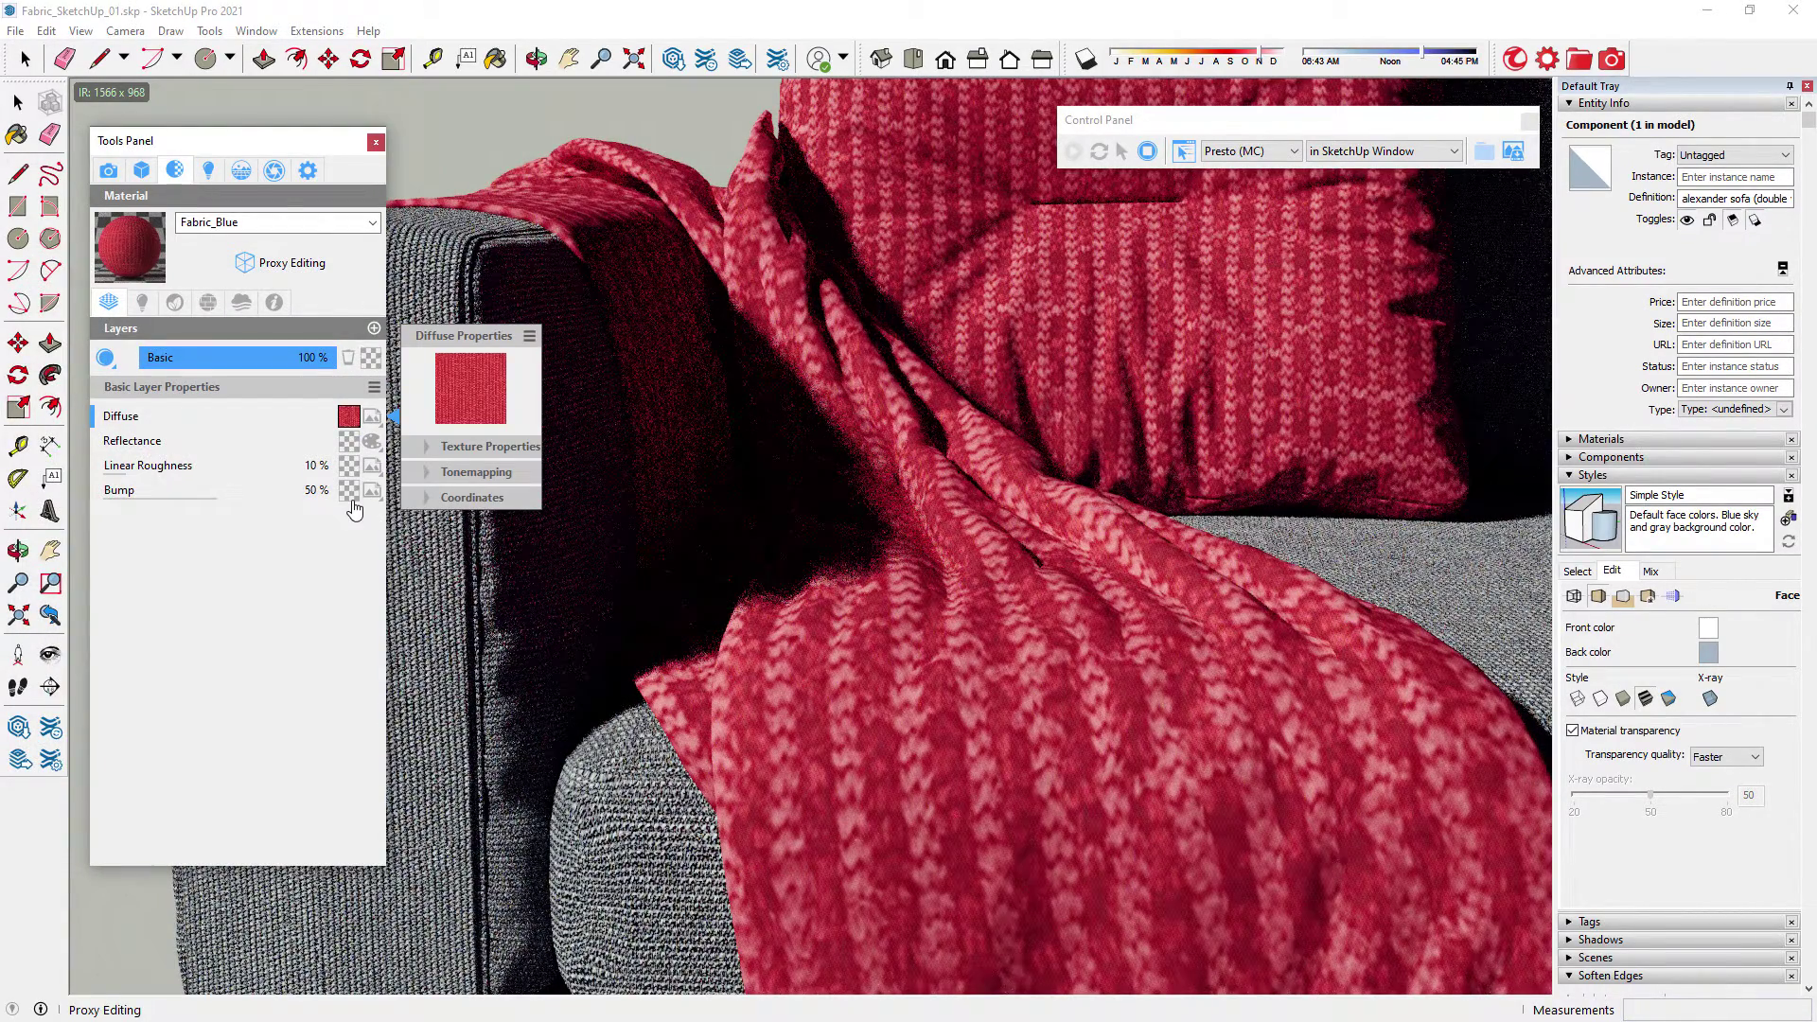
Step: Load the matching normal map into Bump and set it as Normal Map
click(353, 494)
click(407, 532)
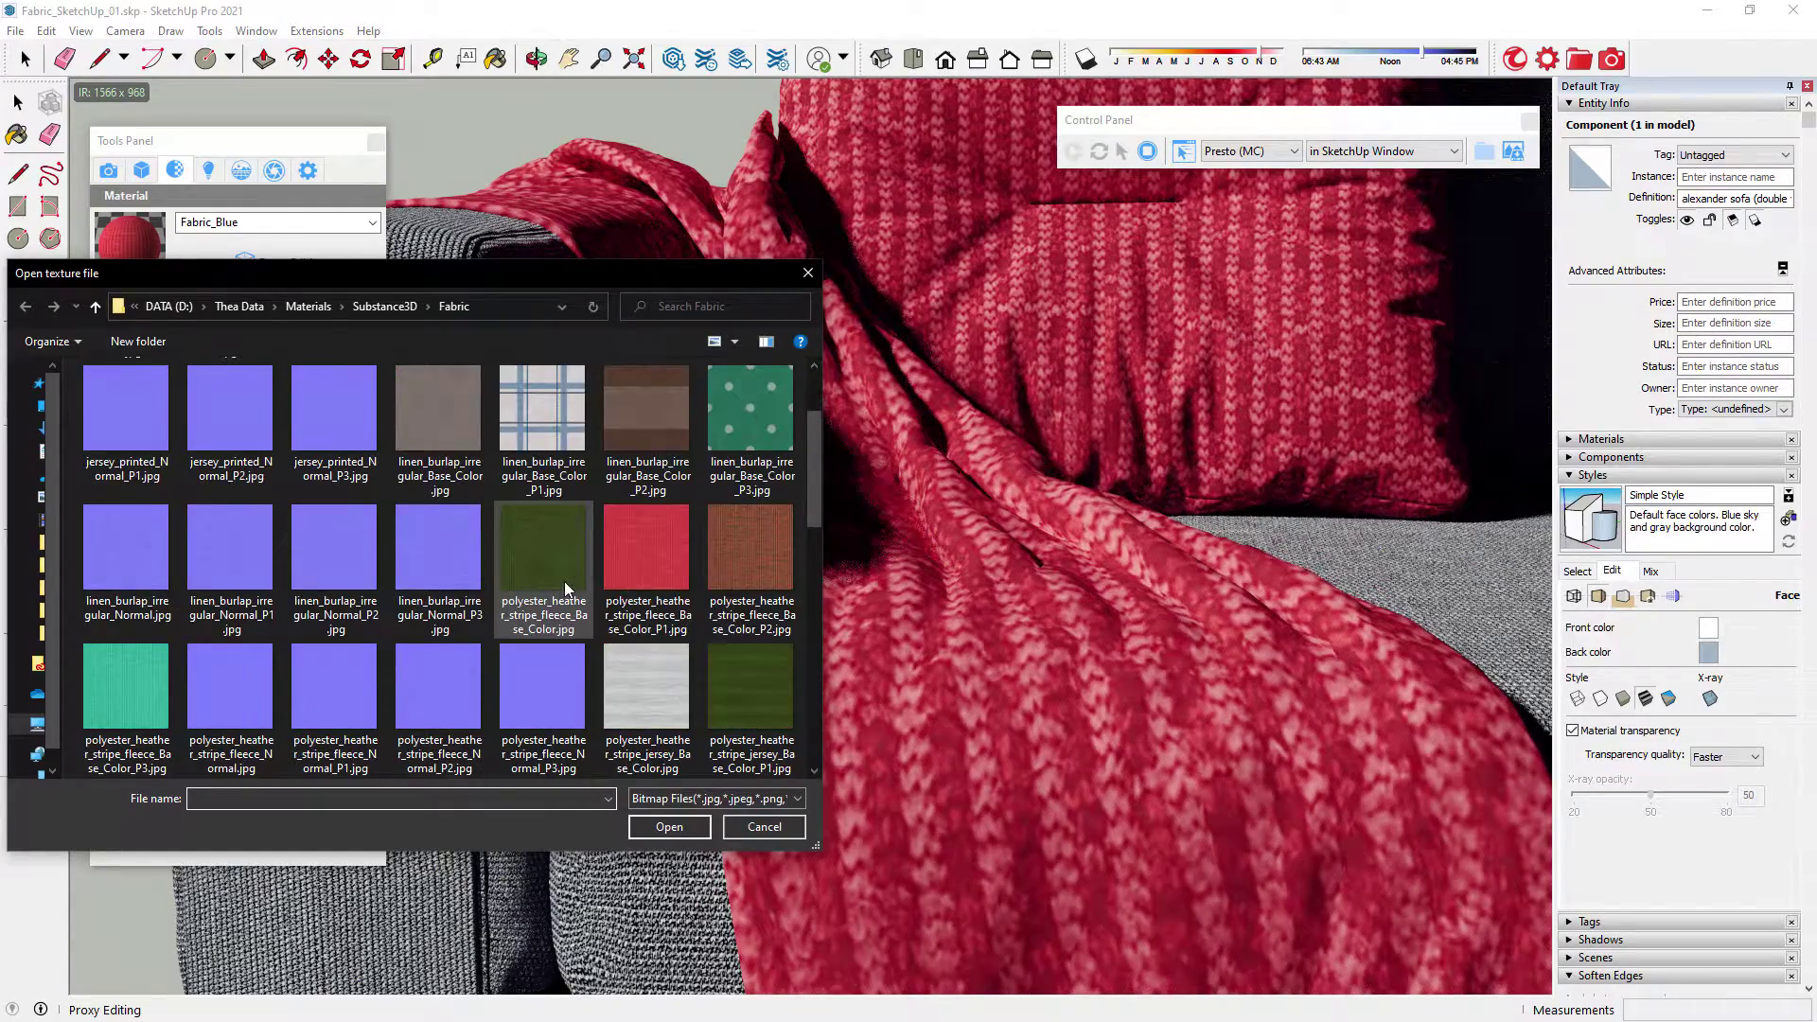
double_click(334, 680)
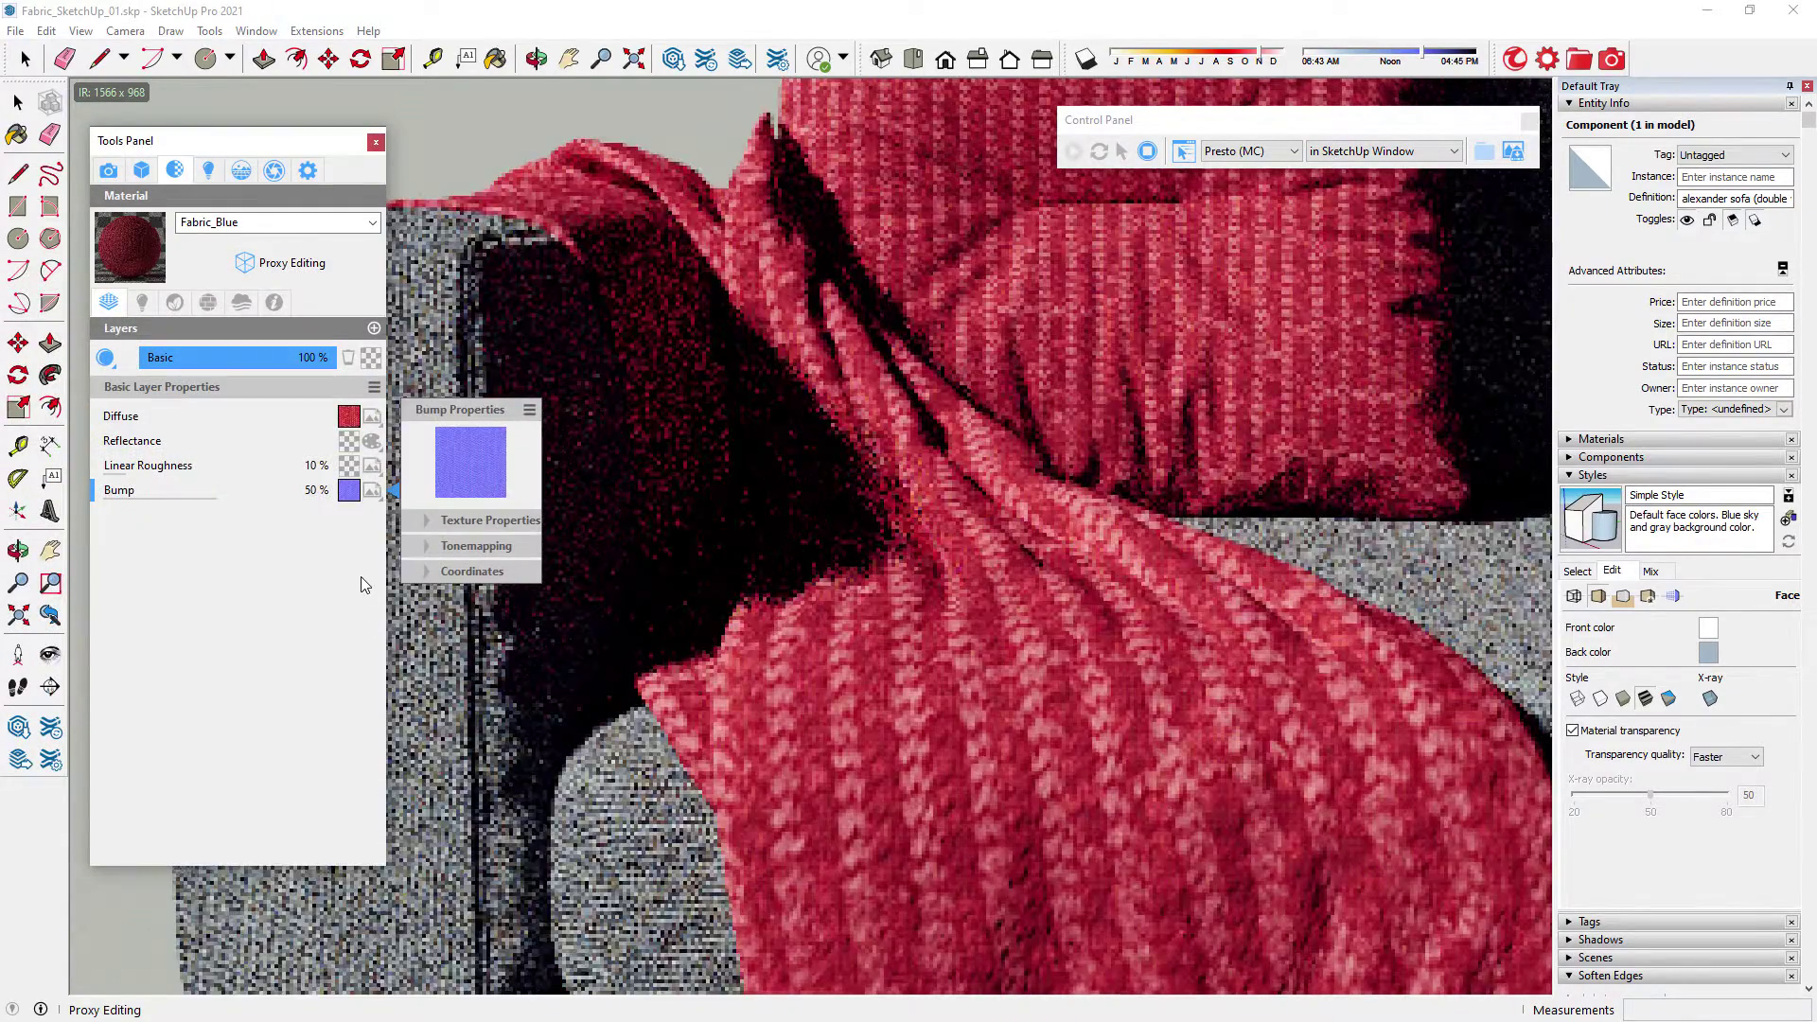
click(370, 490)
click(467, 621)
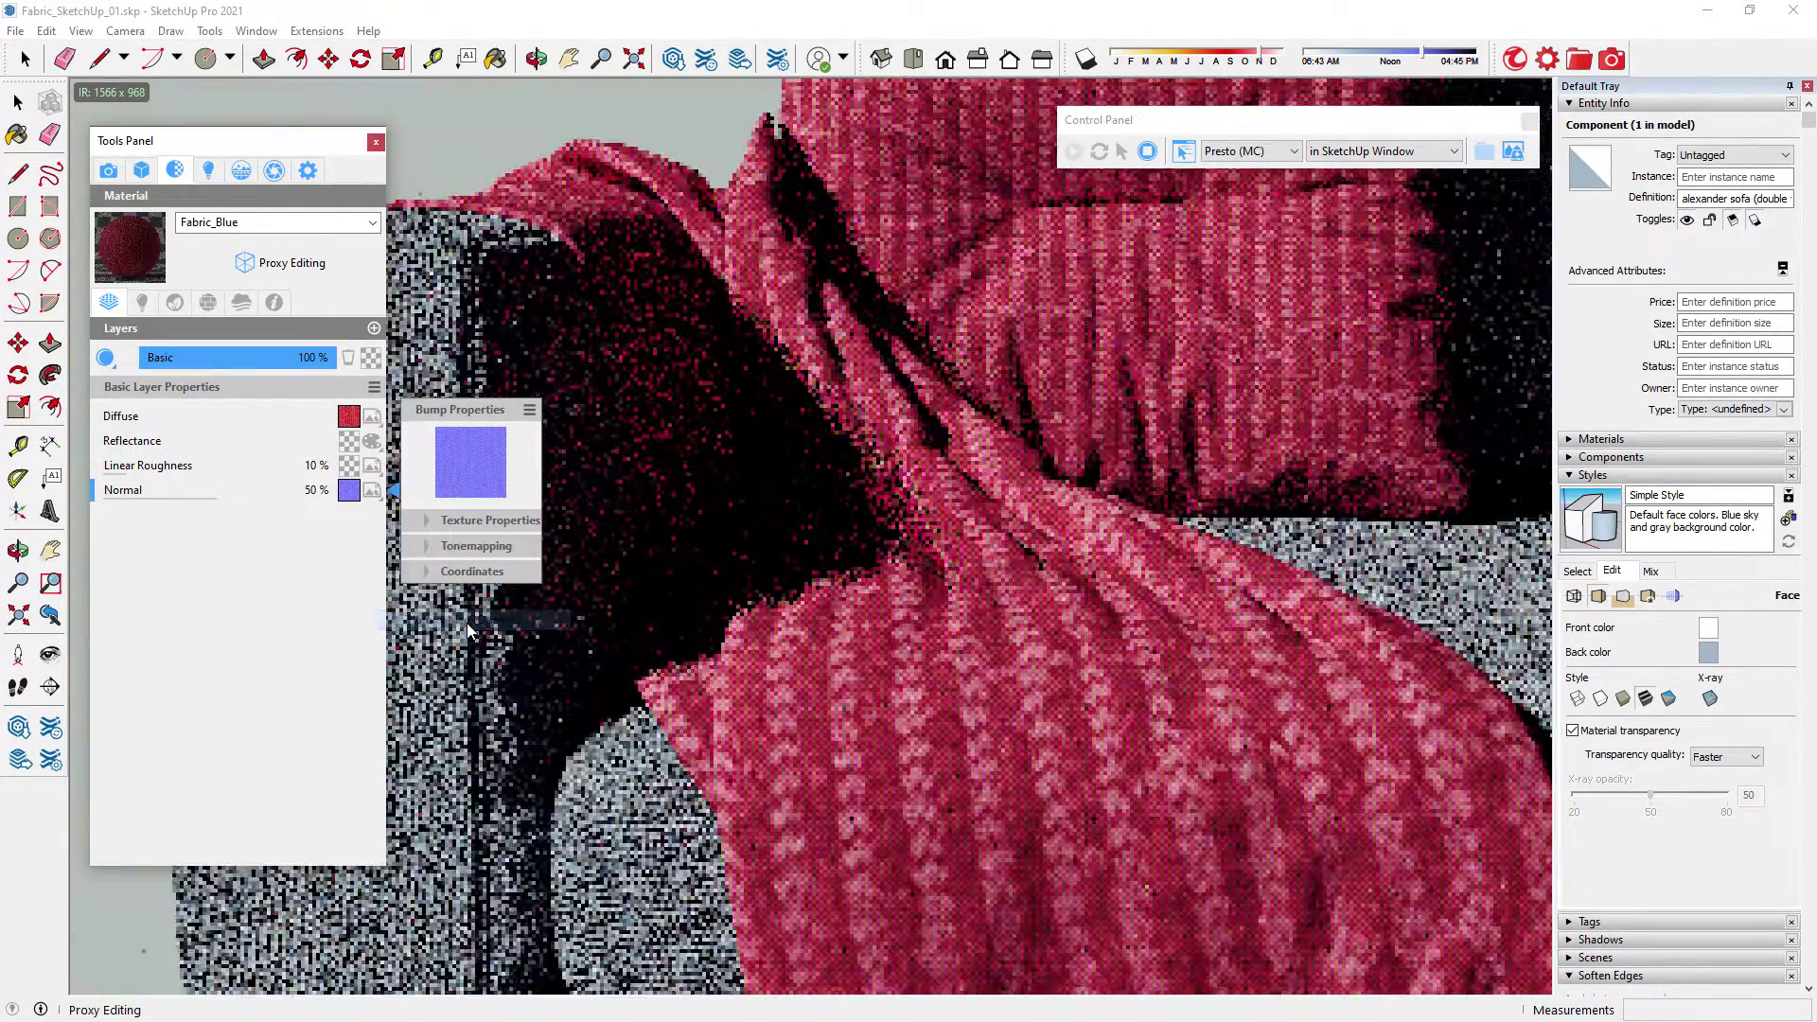
Step: Set the UV scale of the normal map and diffuse textures to 6
click(471, 571)
click(528, 578)
text(6)
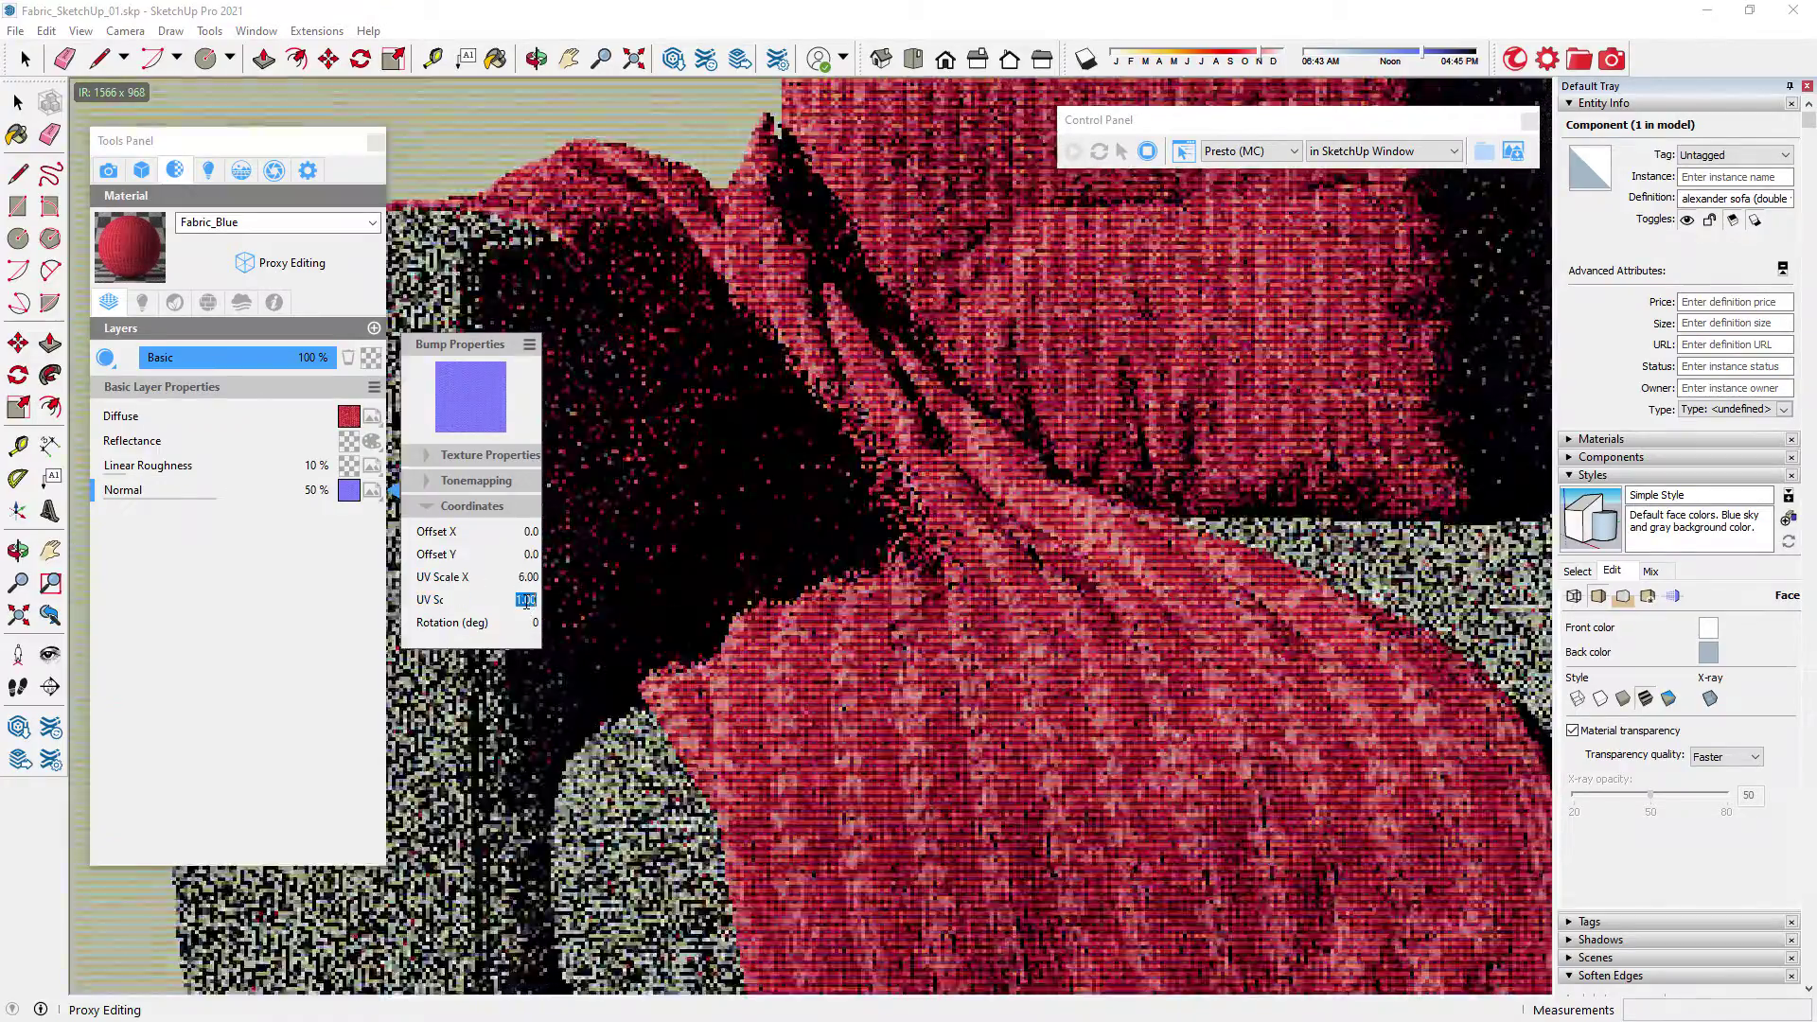
text(6)
click(121, 416)
click(528, 502)
text(6)
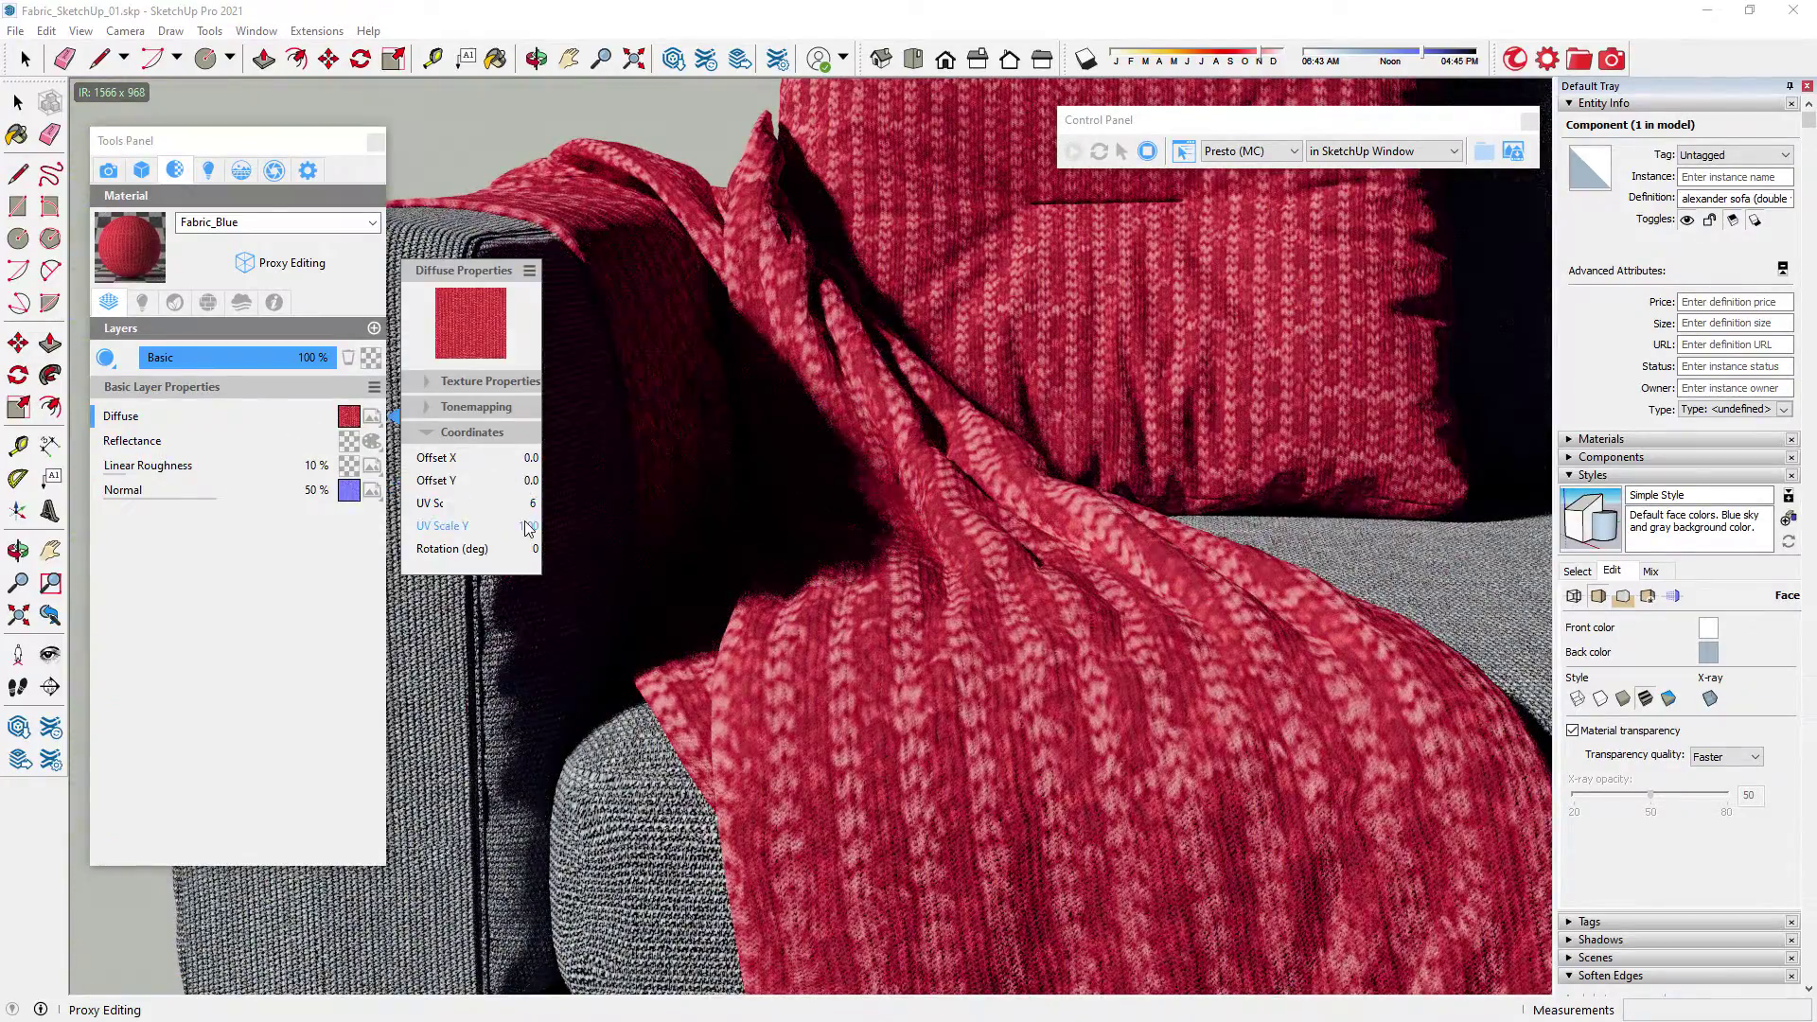
key(Return)
Step: Mix a Fresnel Ramp procedural layer over the red knit diffuse texture
click(478, 433)
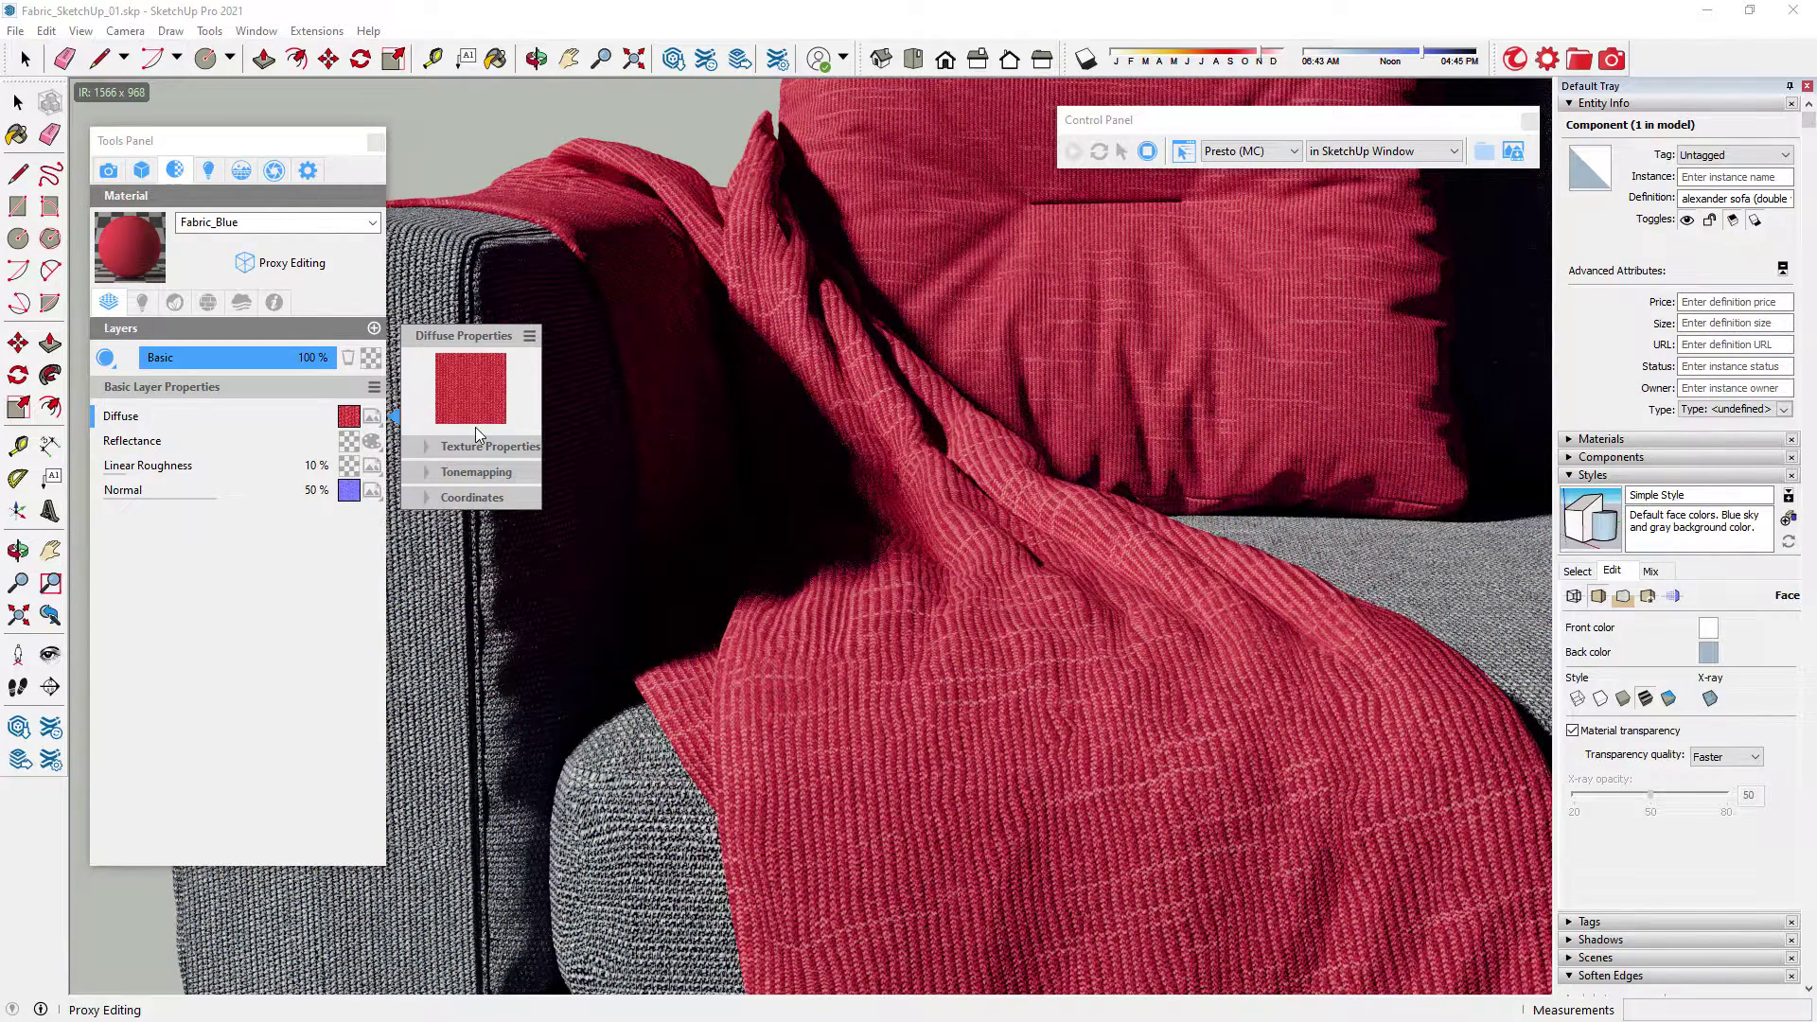
click(528, 335)
mouse_move(596, 354)
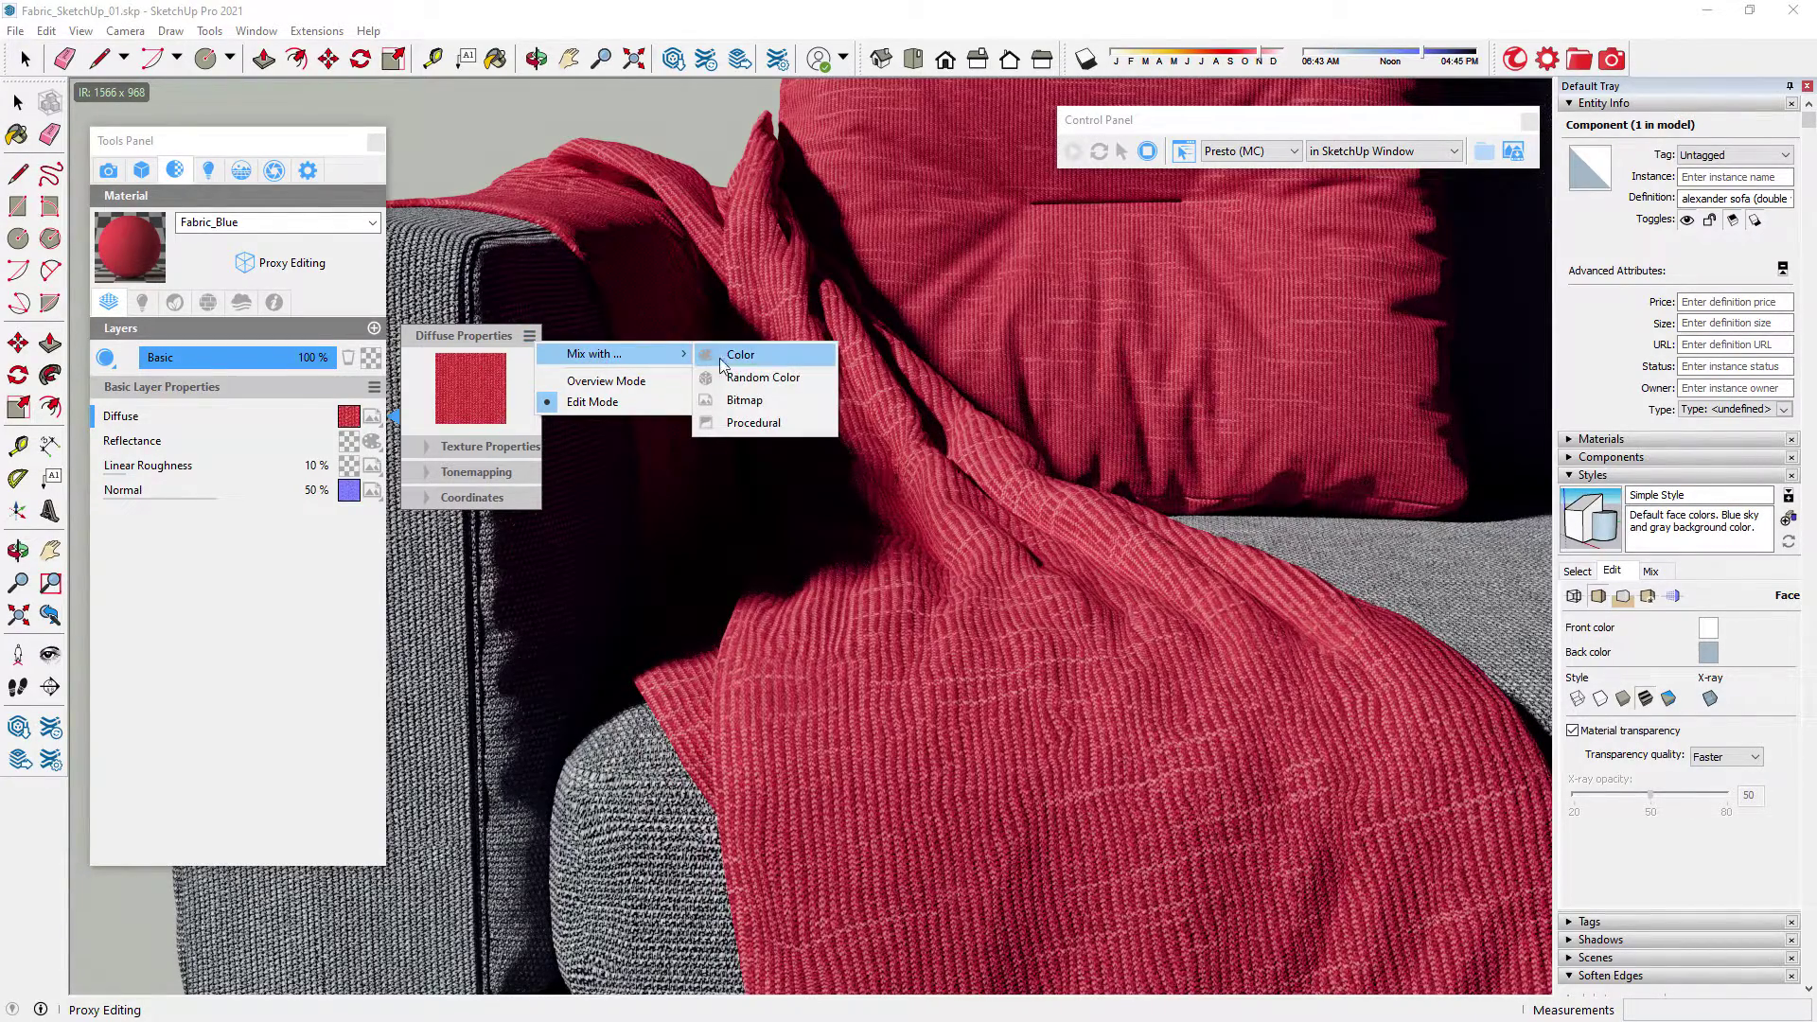
click(792, 425)
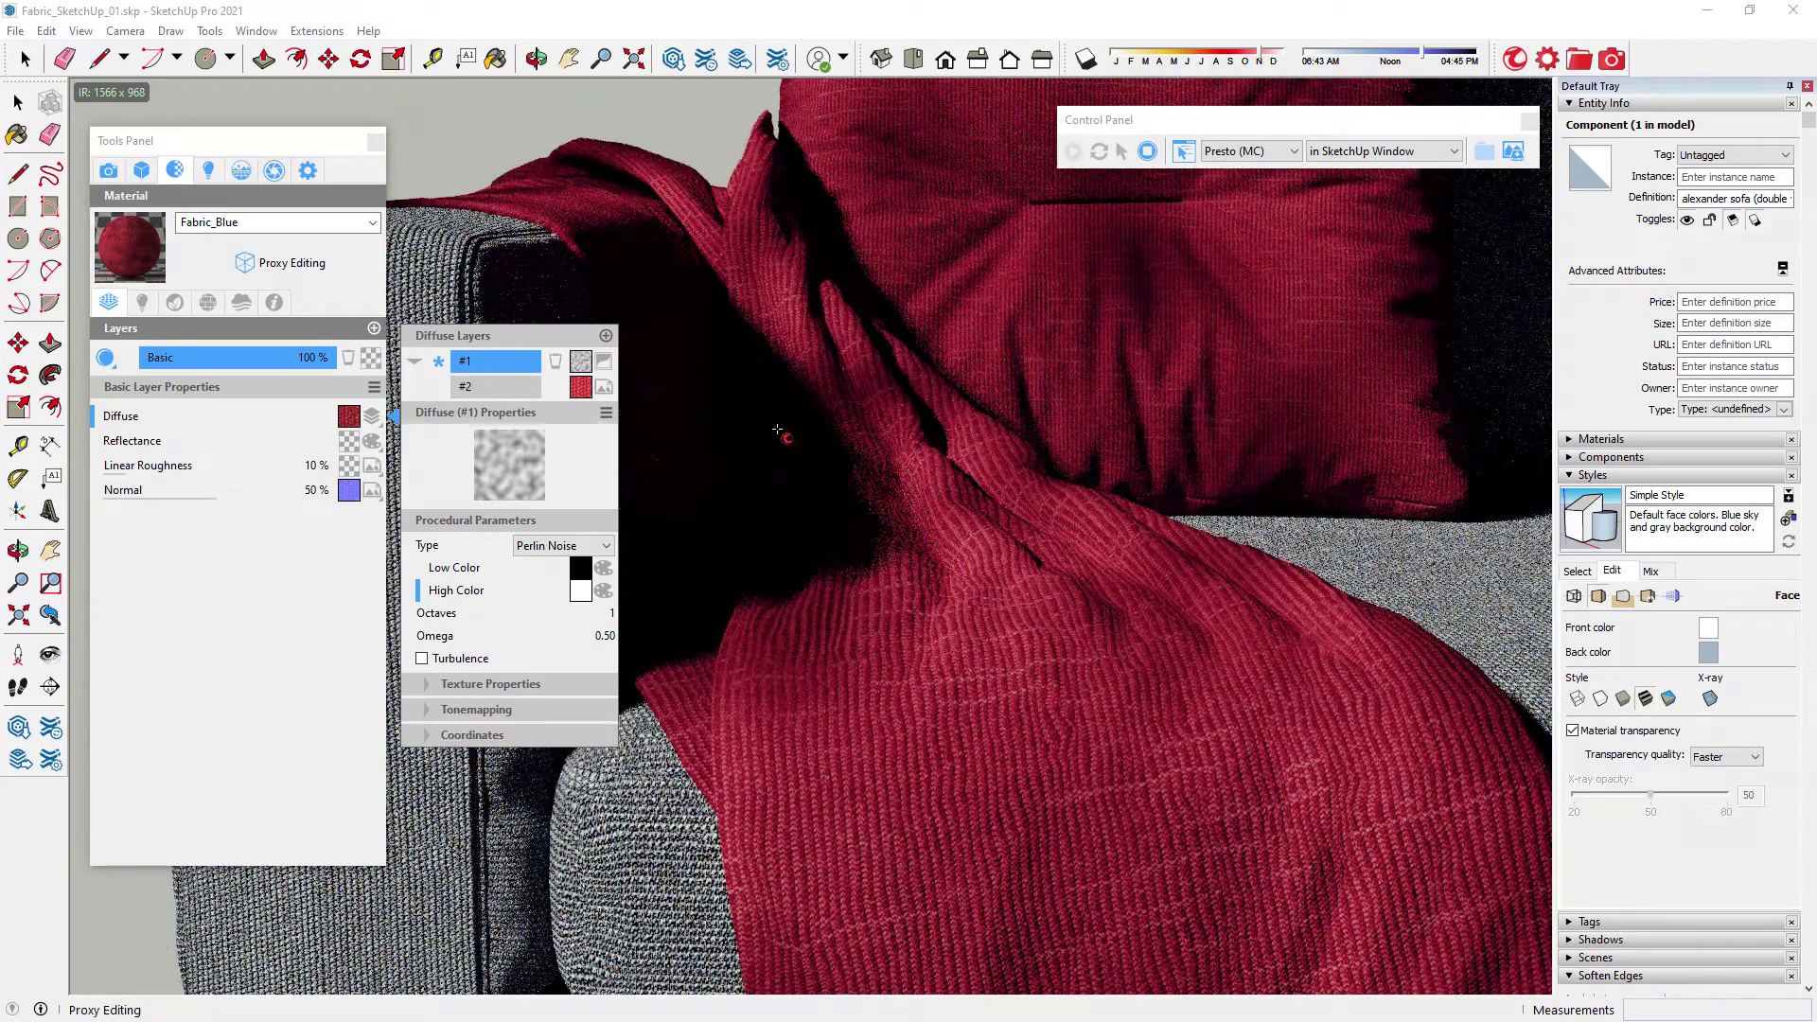
click(540, 548)
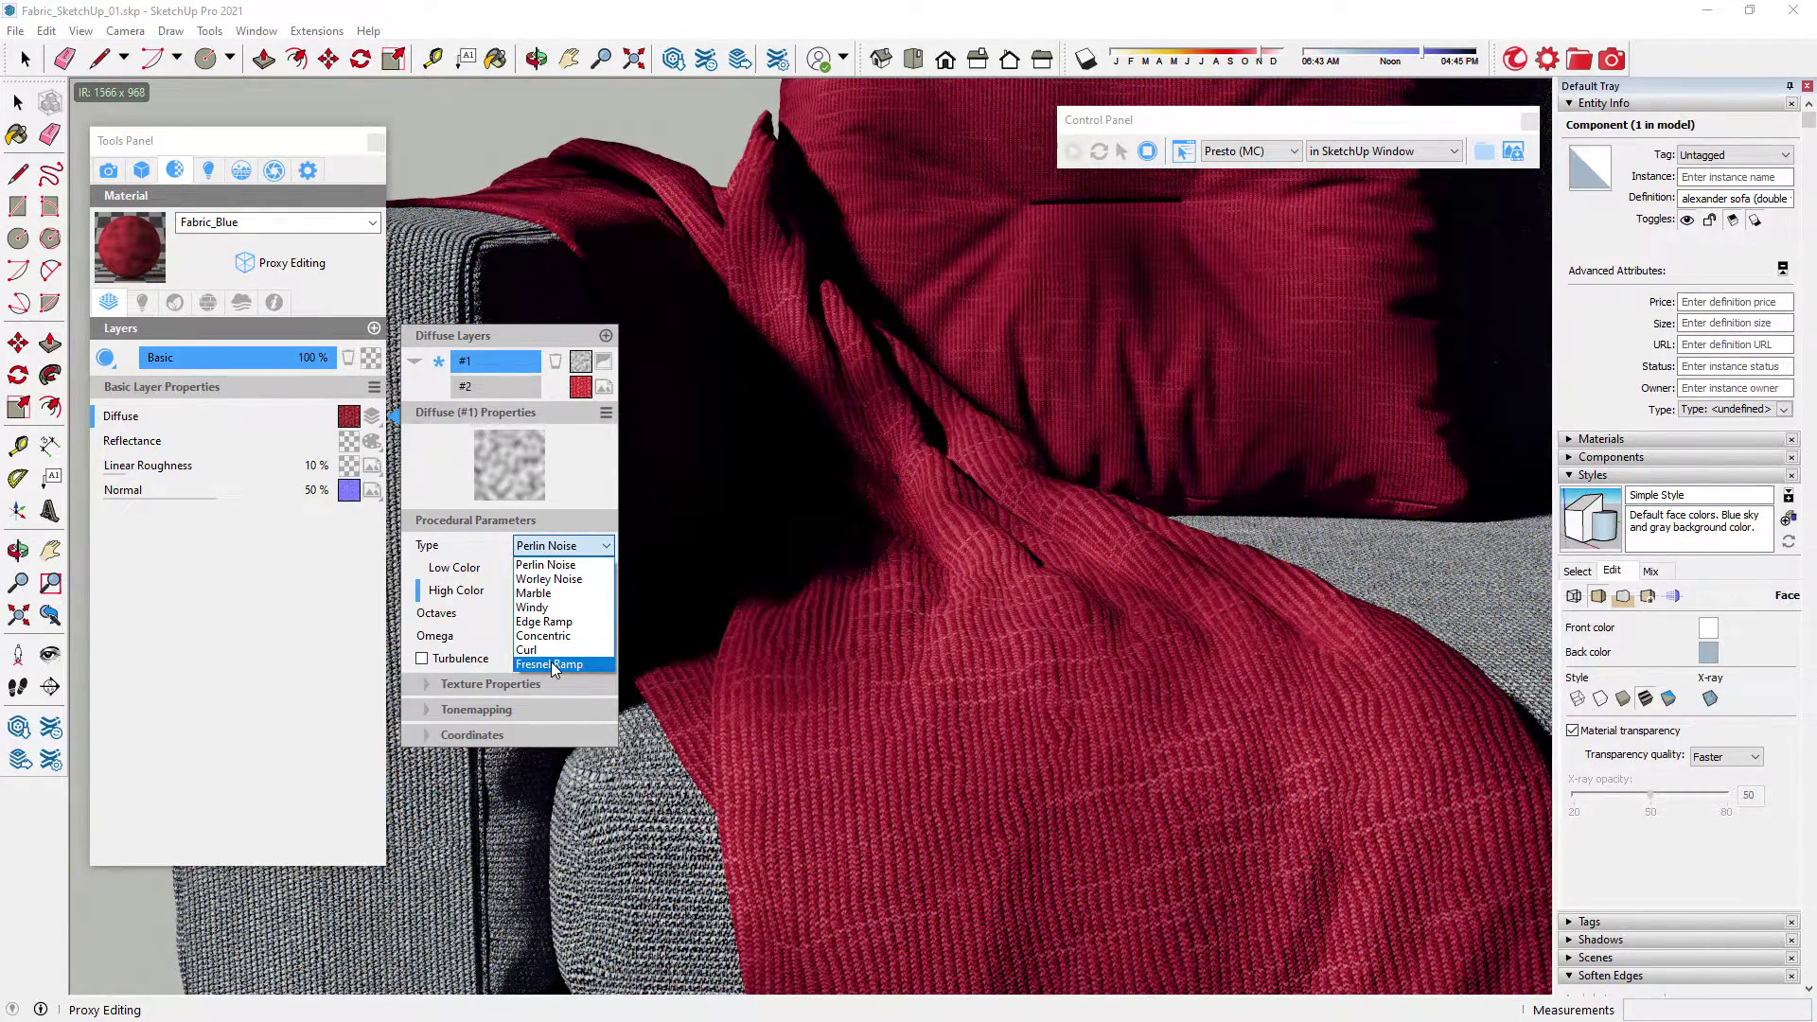
click(553, 664)
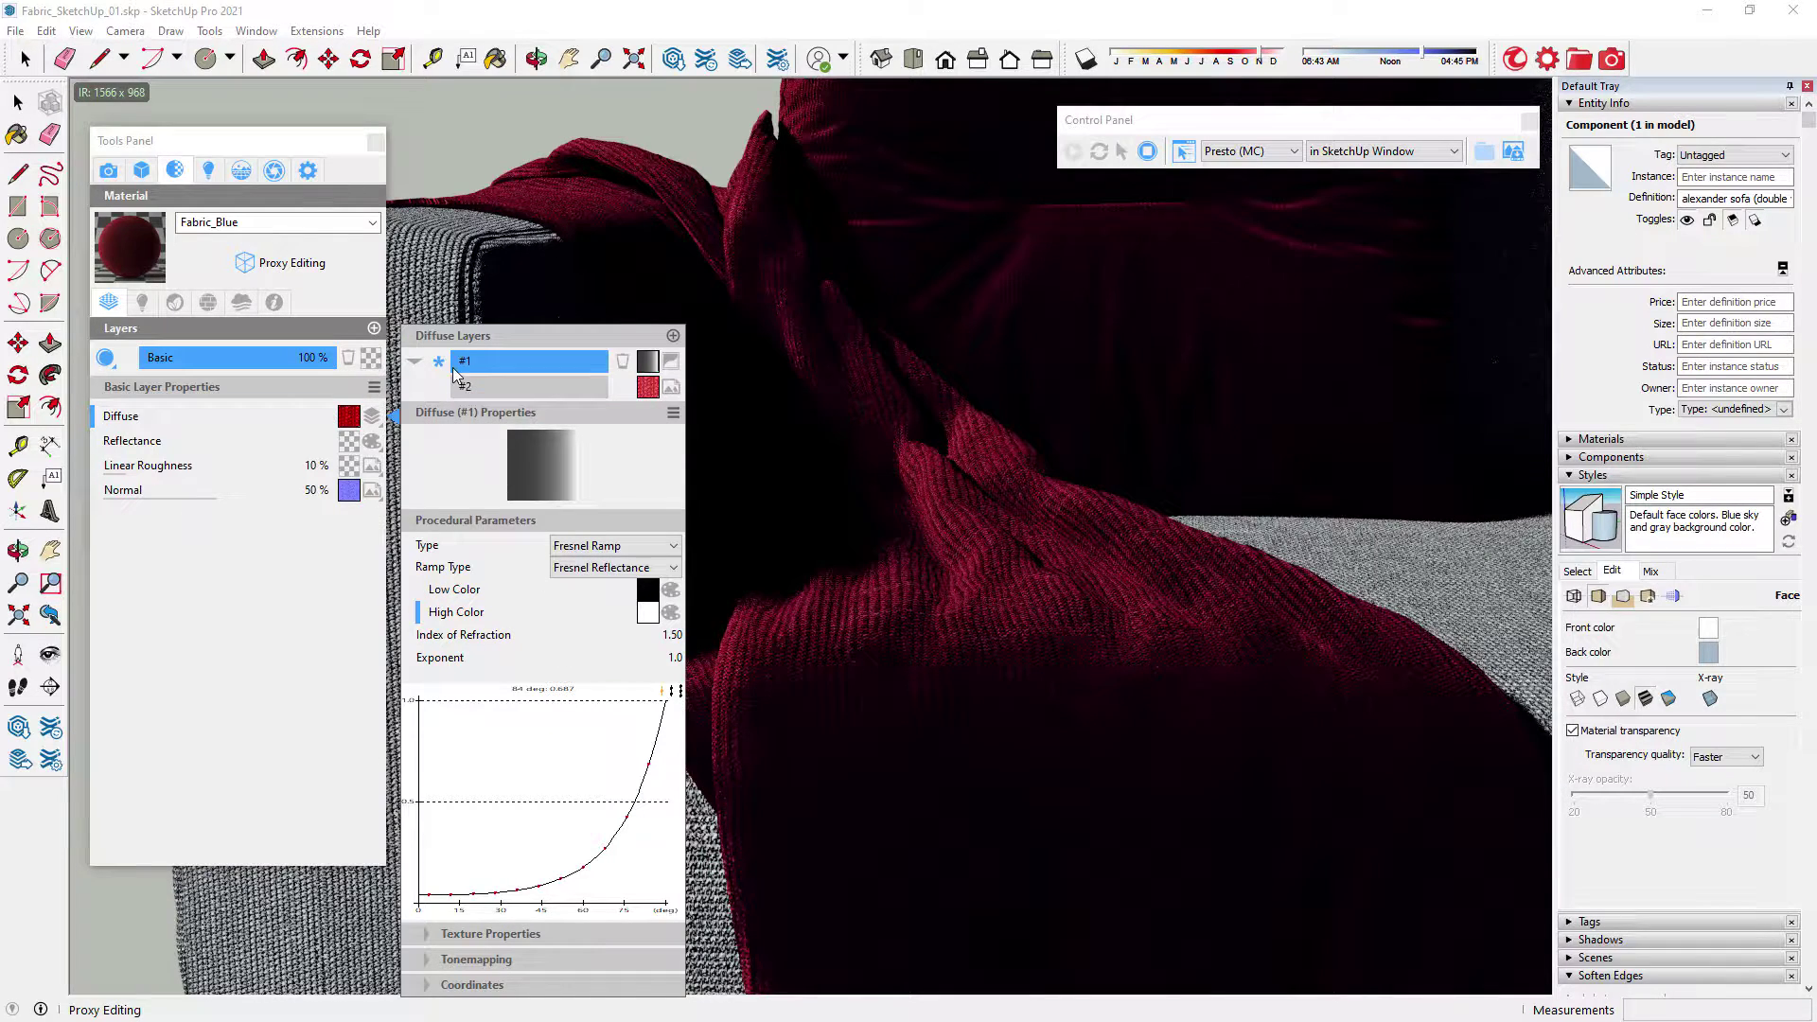
Step: Lower the Fresnel Ramp layer's opacity to 37% and close Diffuse Layers
click(557, 363)
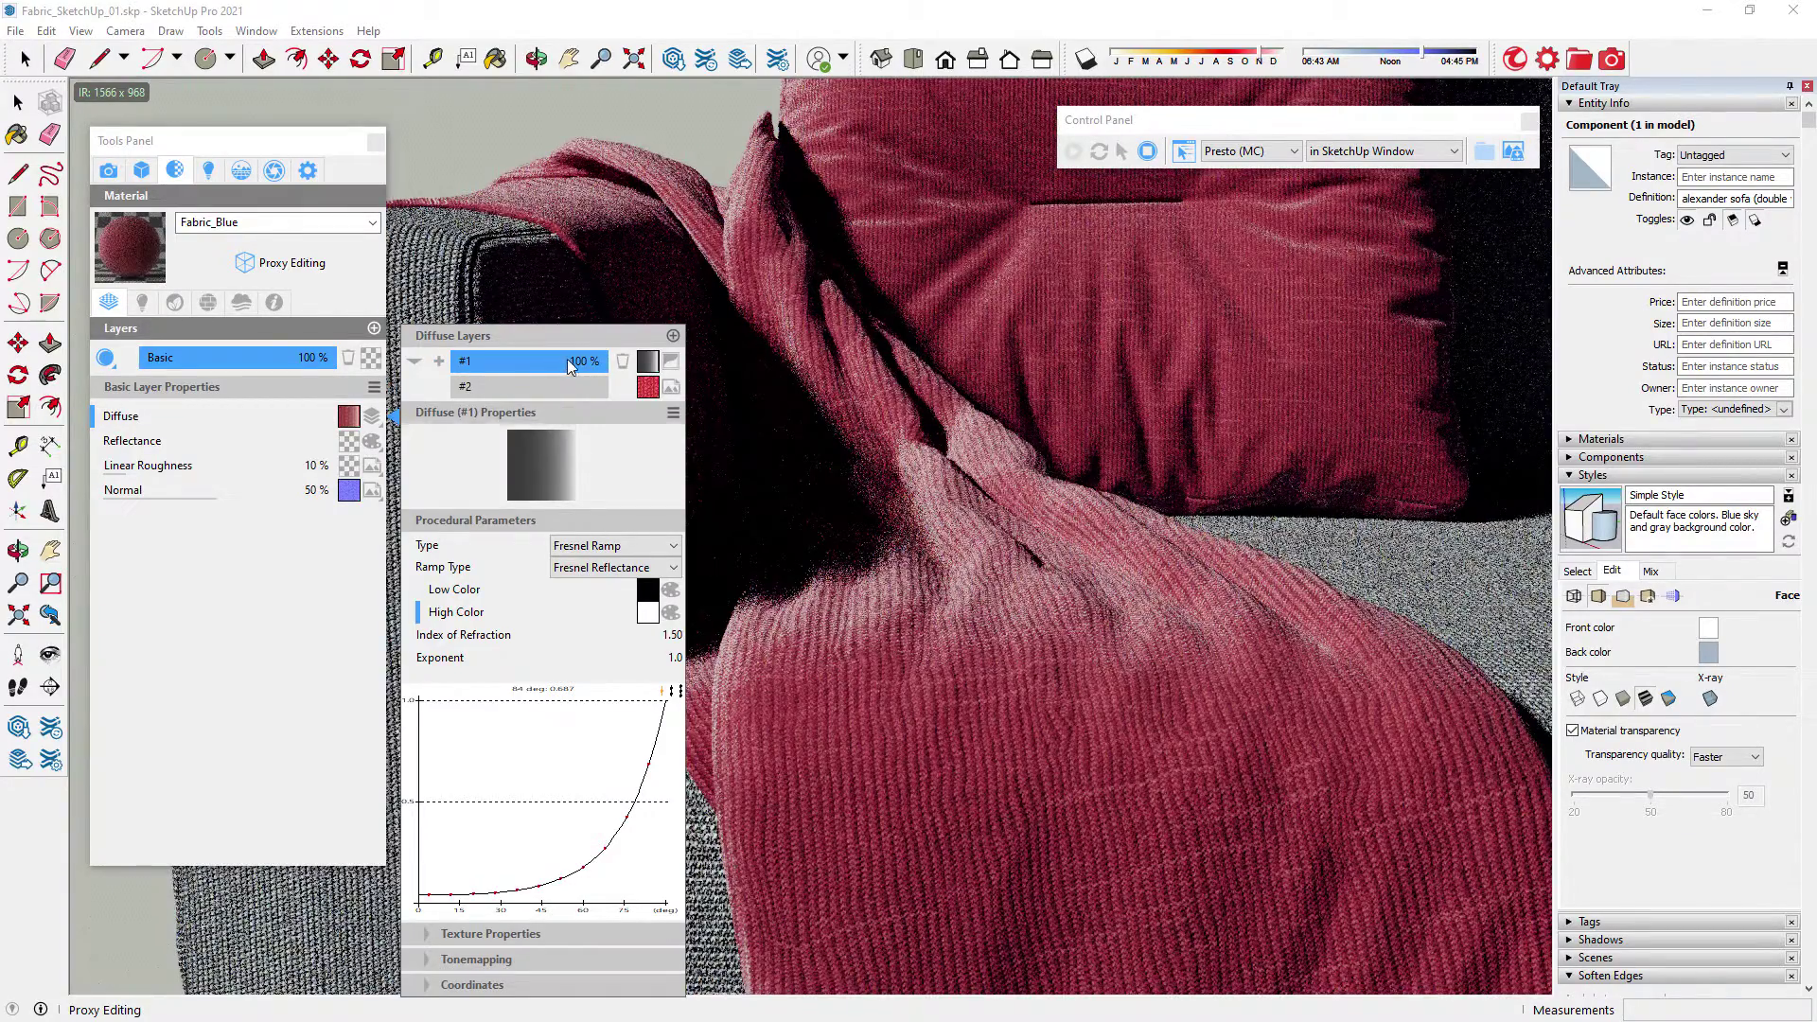
drag(553, 366, 512, 369)
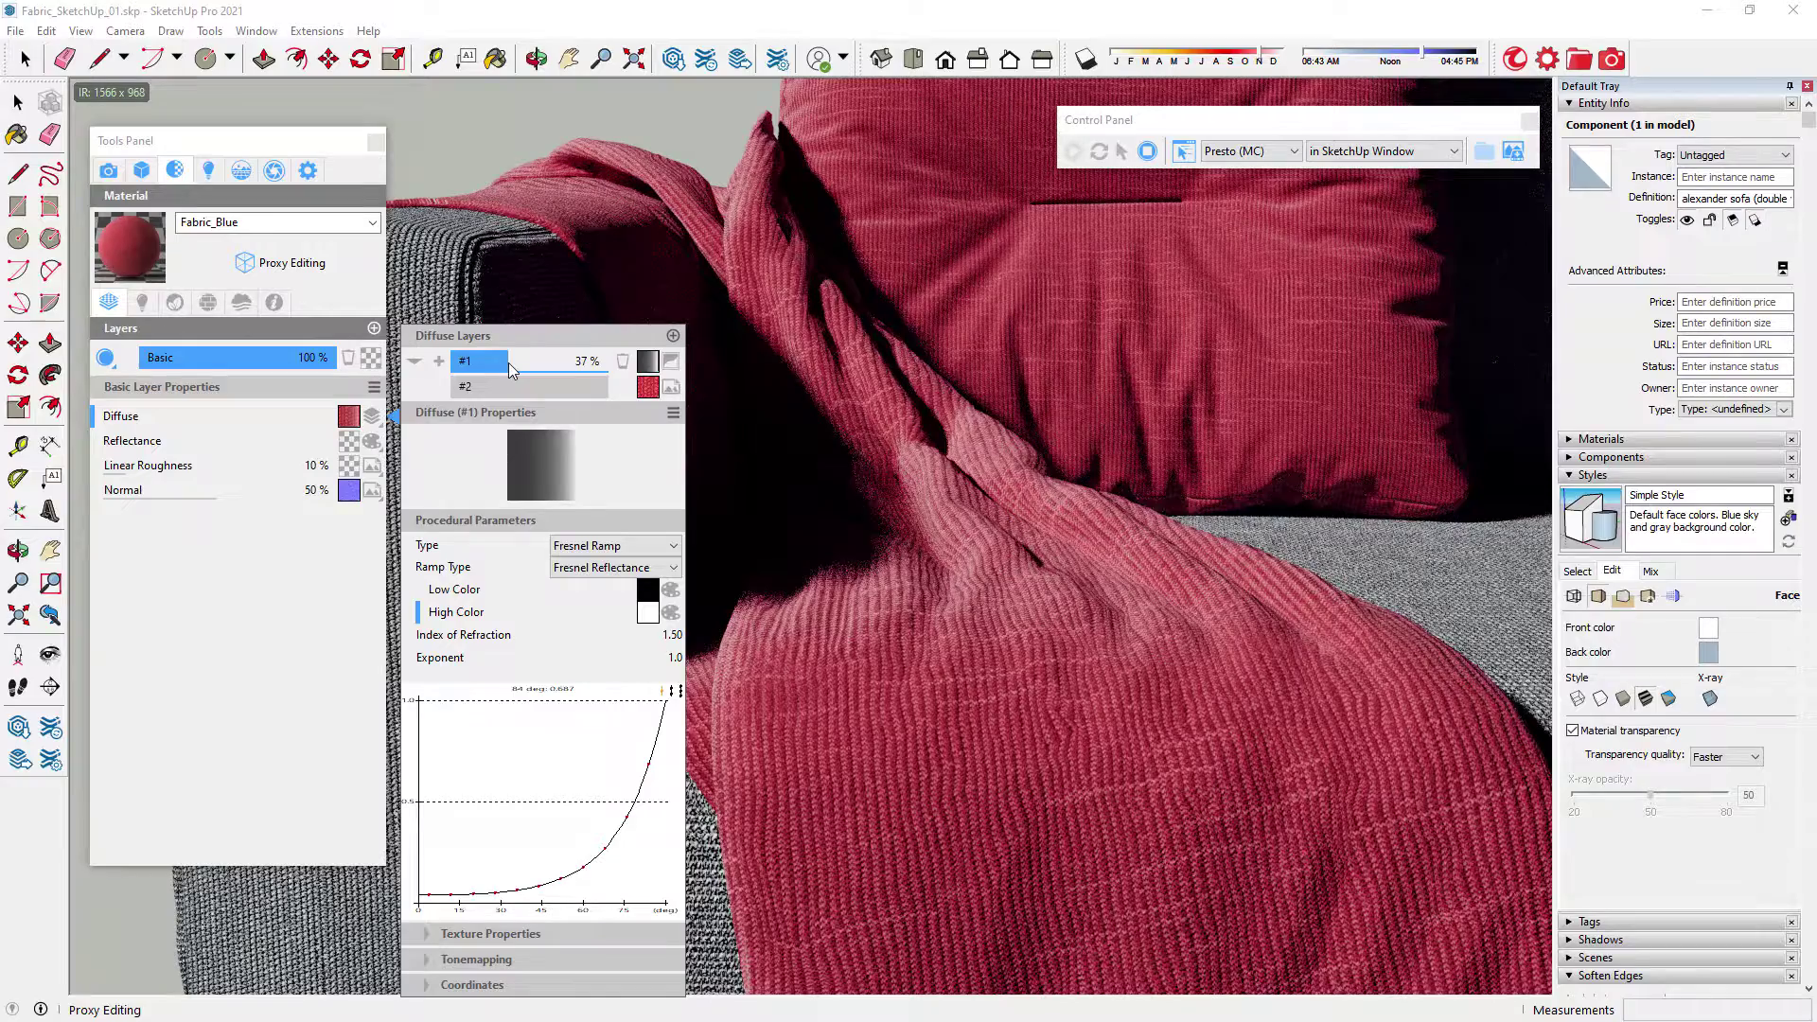
click(292, 418)
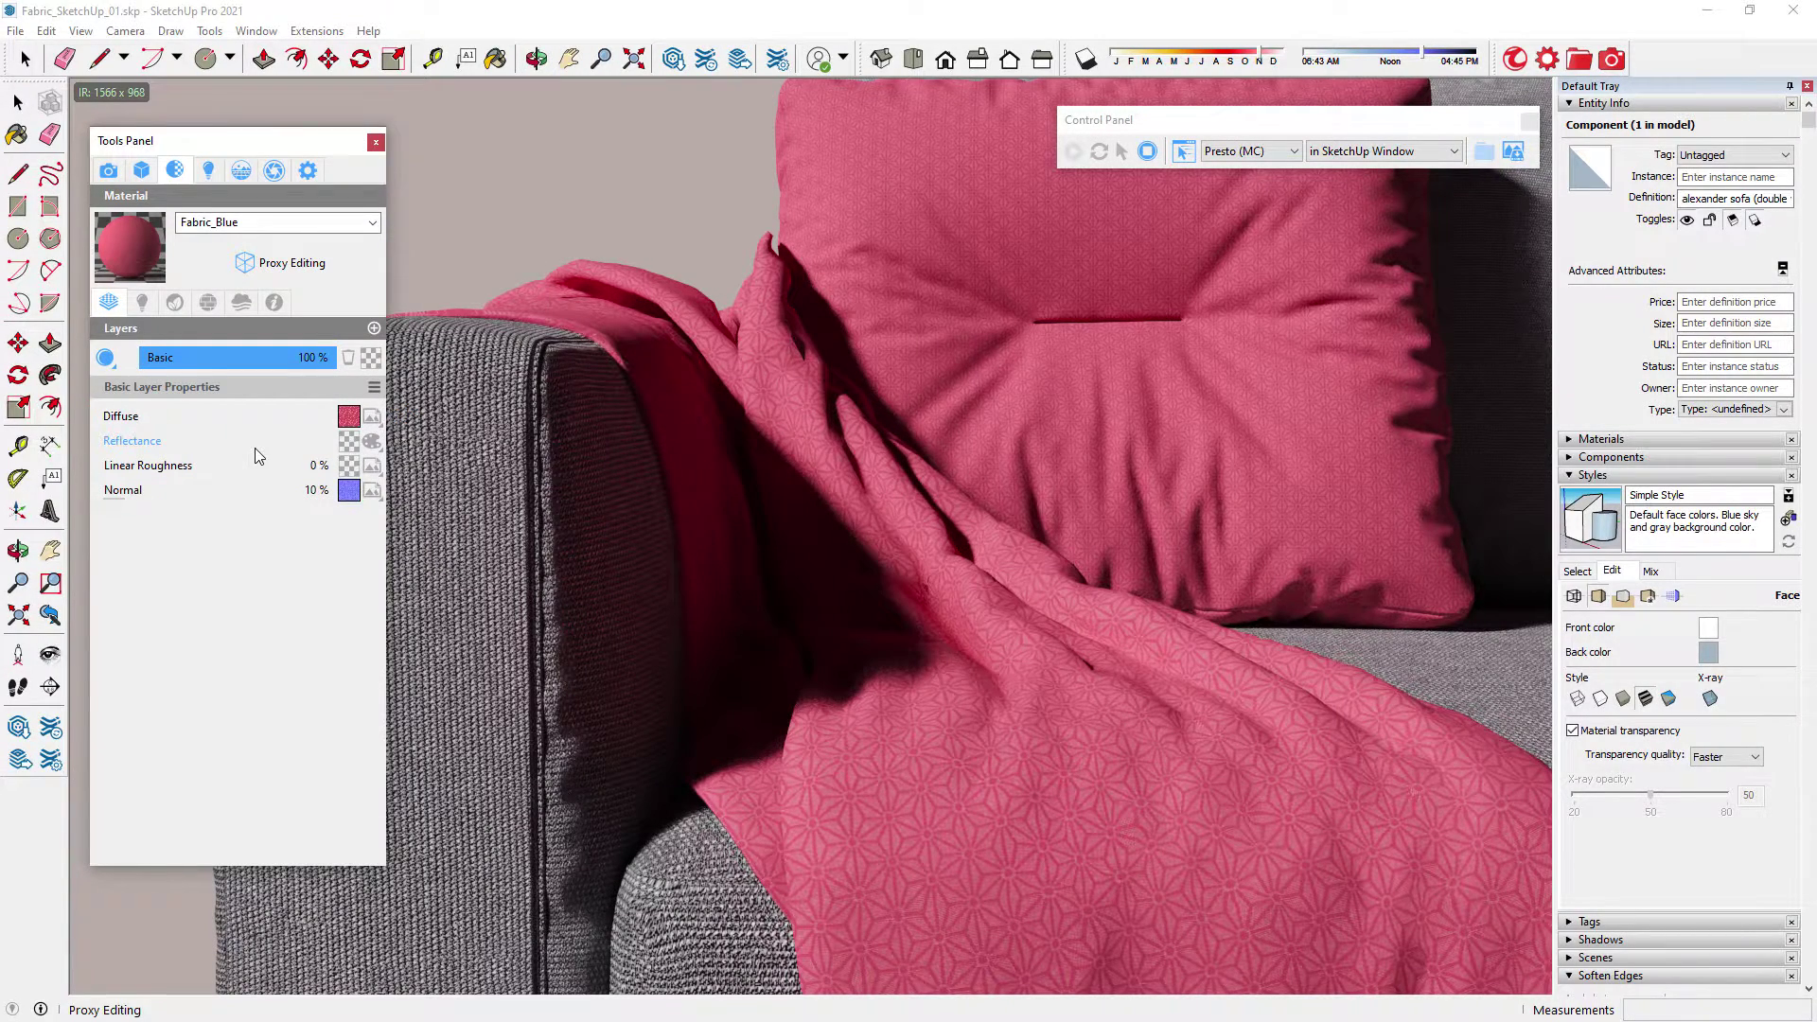
Step: Mix a Fresnel Ramp with Index of Refraction 1.19 into the pink texture's diffuse
click(302, 416)
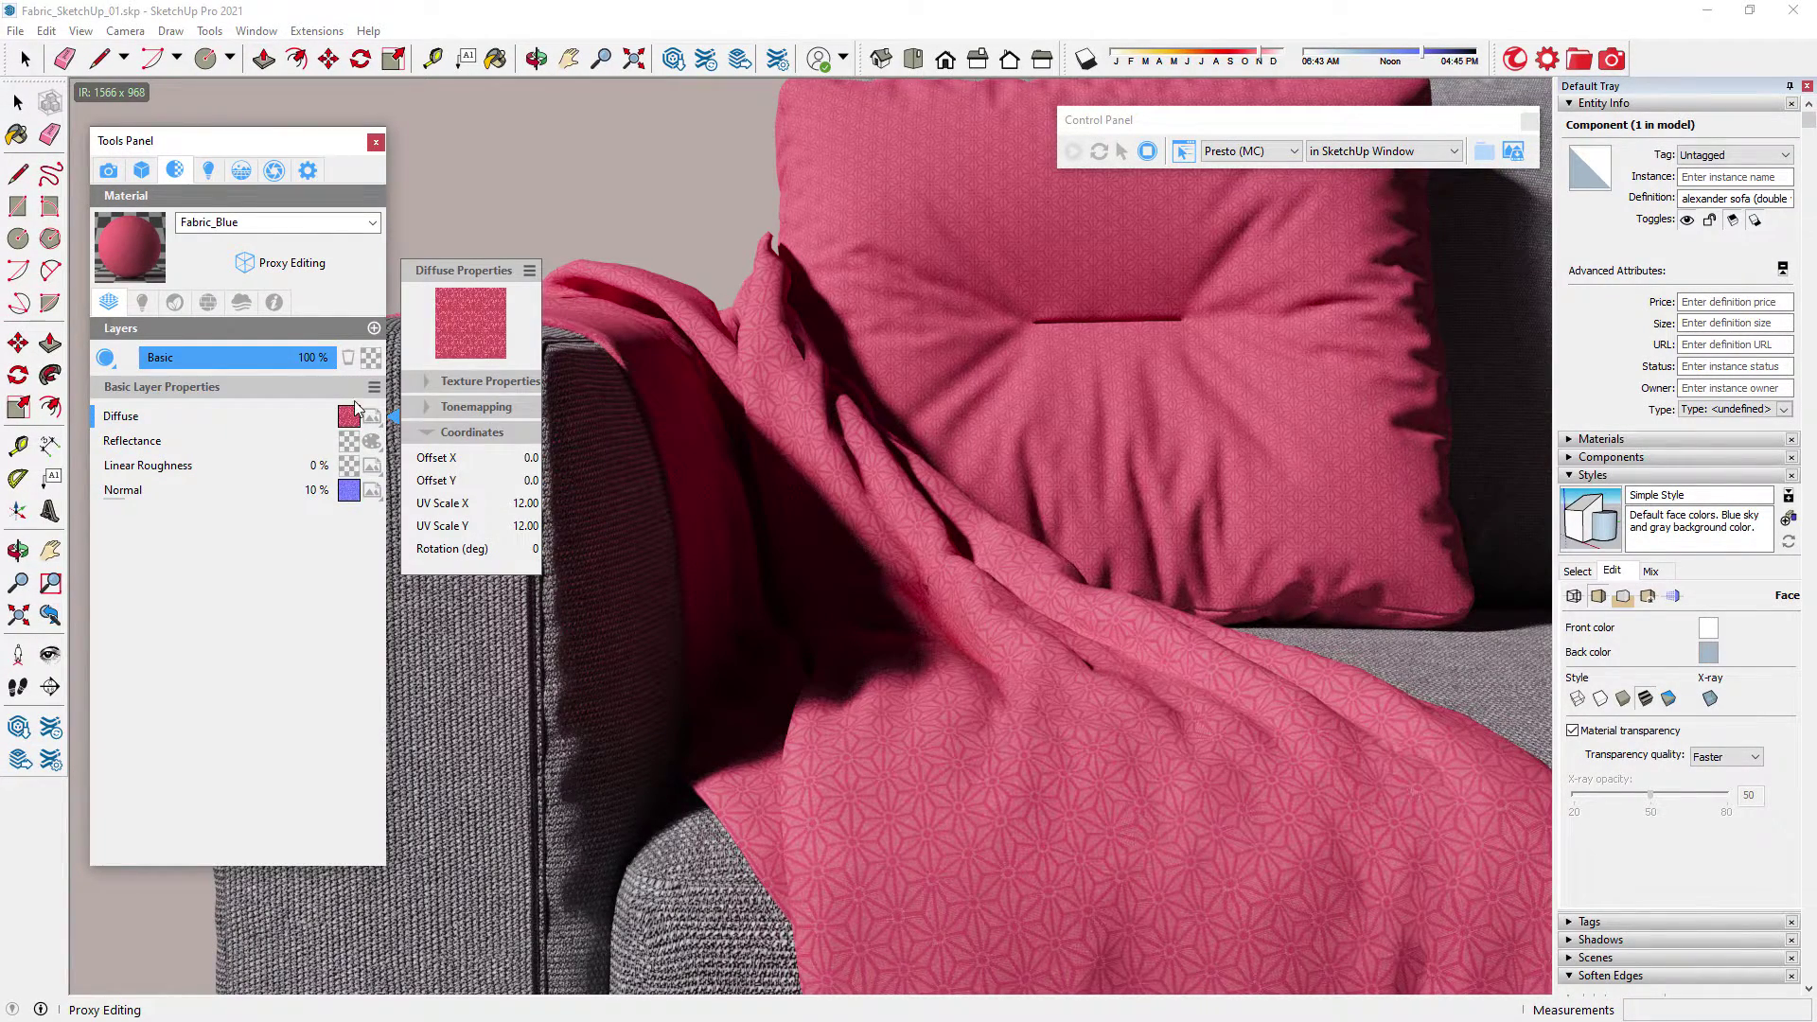
click(529, 272)
mouse_move(608, 283)
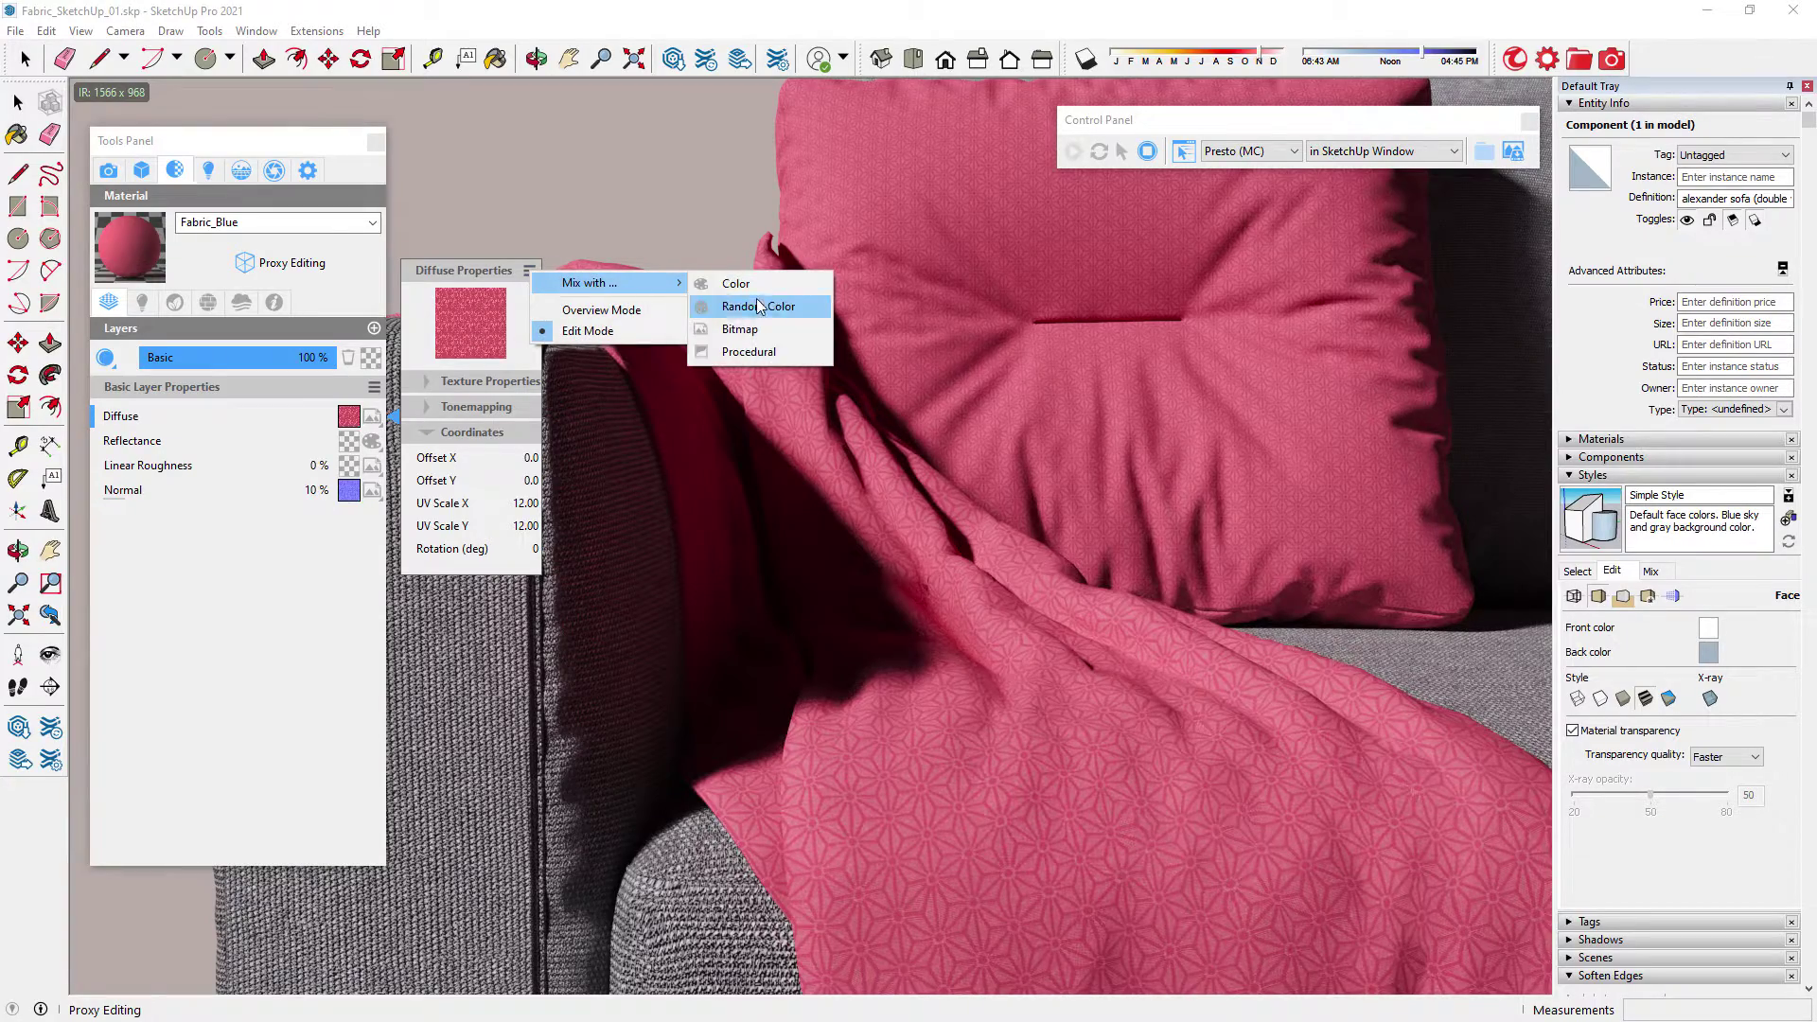
click(776, 353)
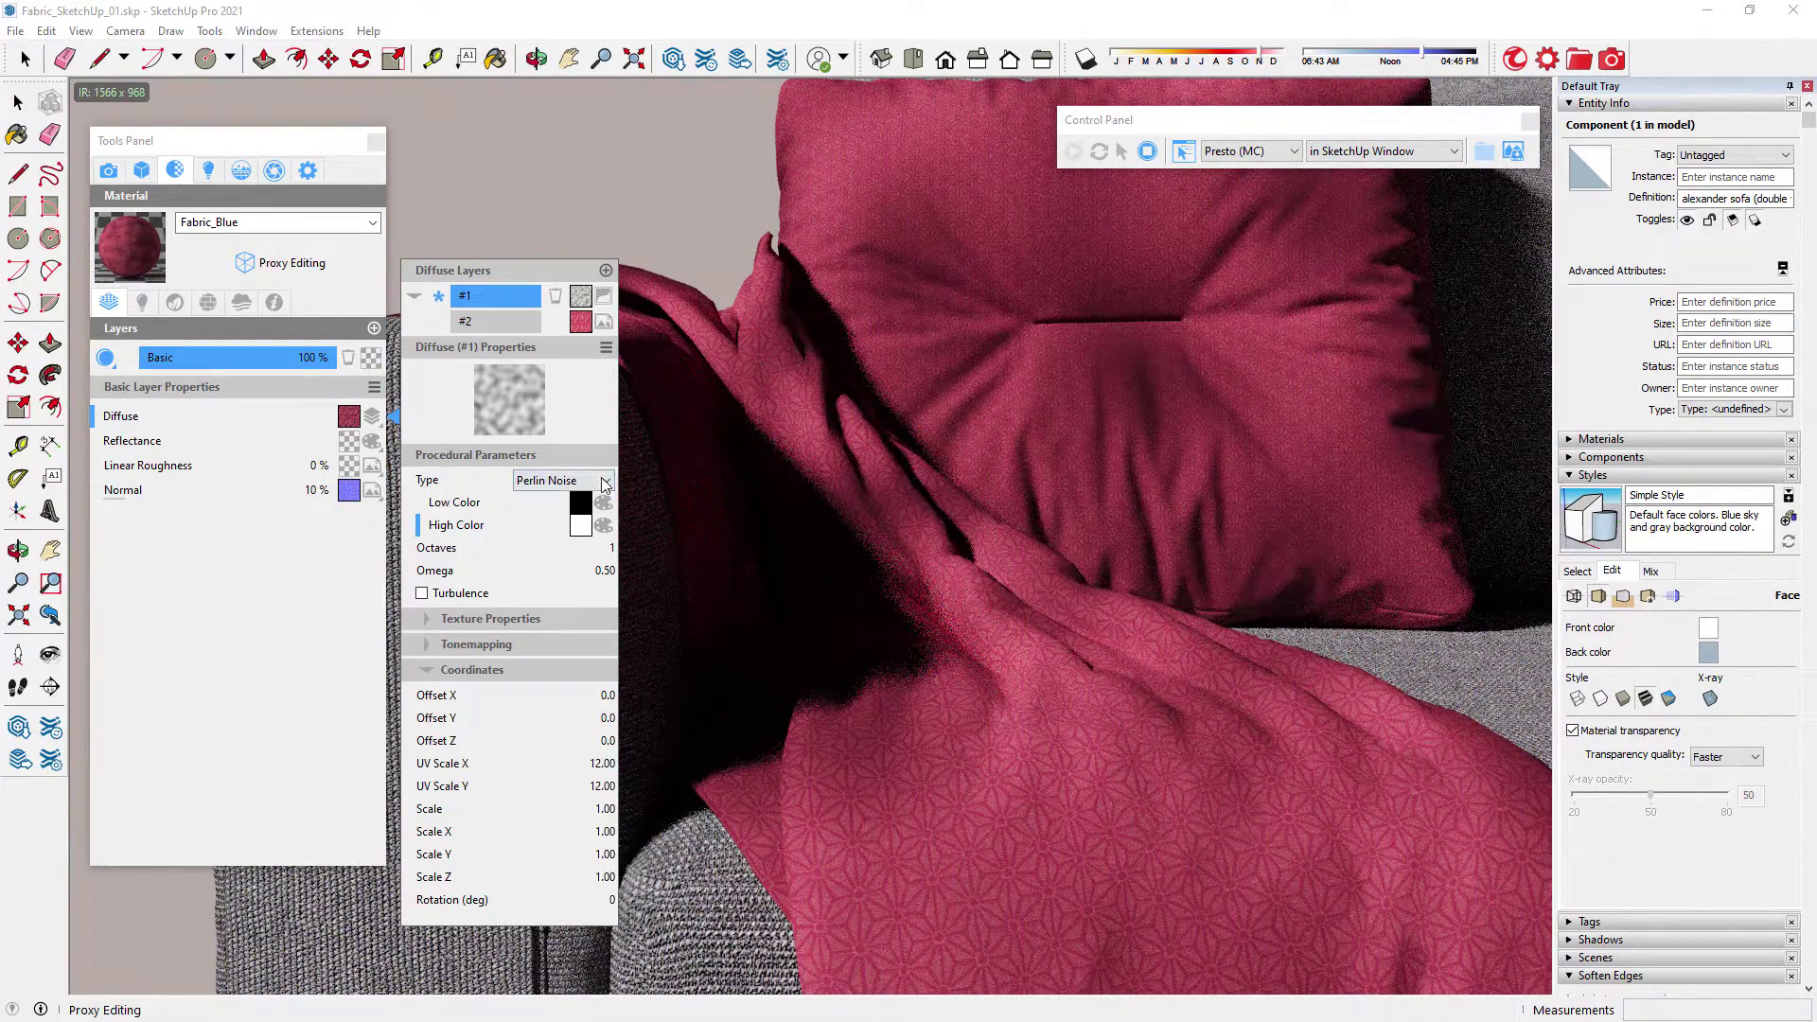
click(598, 483)
click(569, 599)
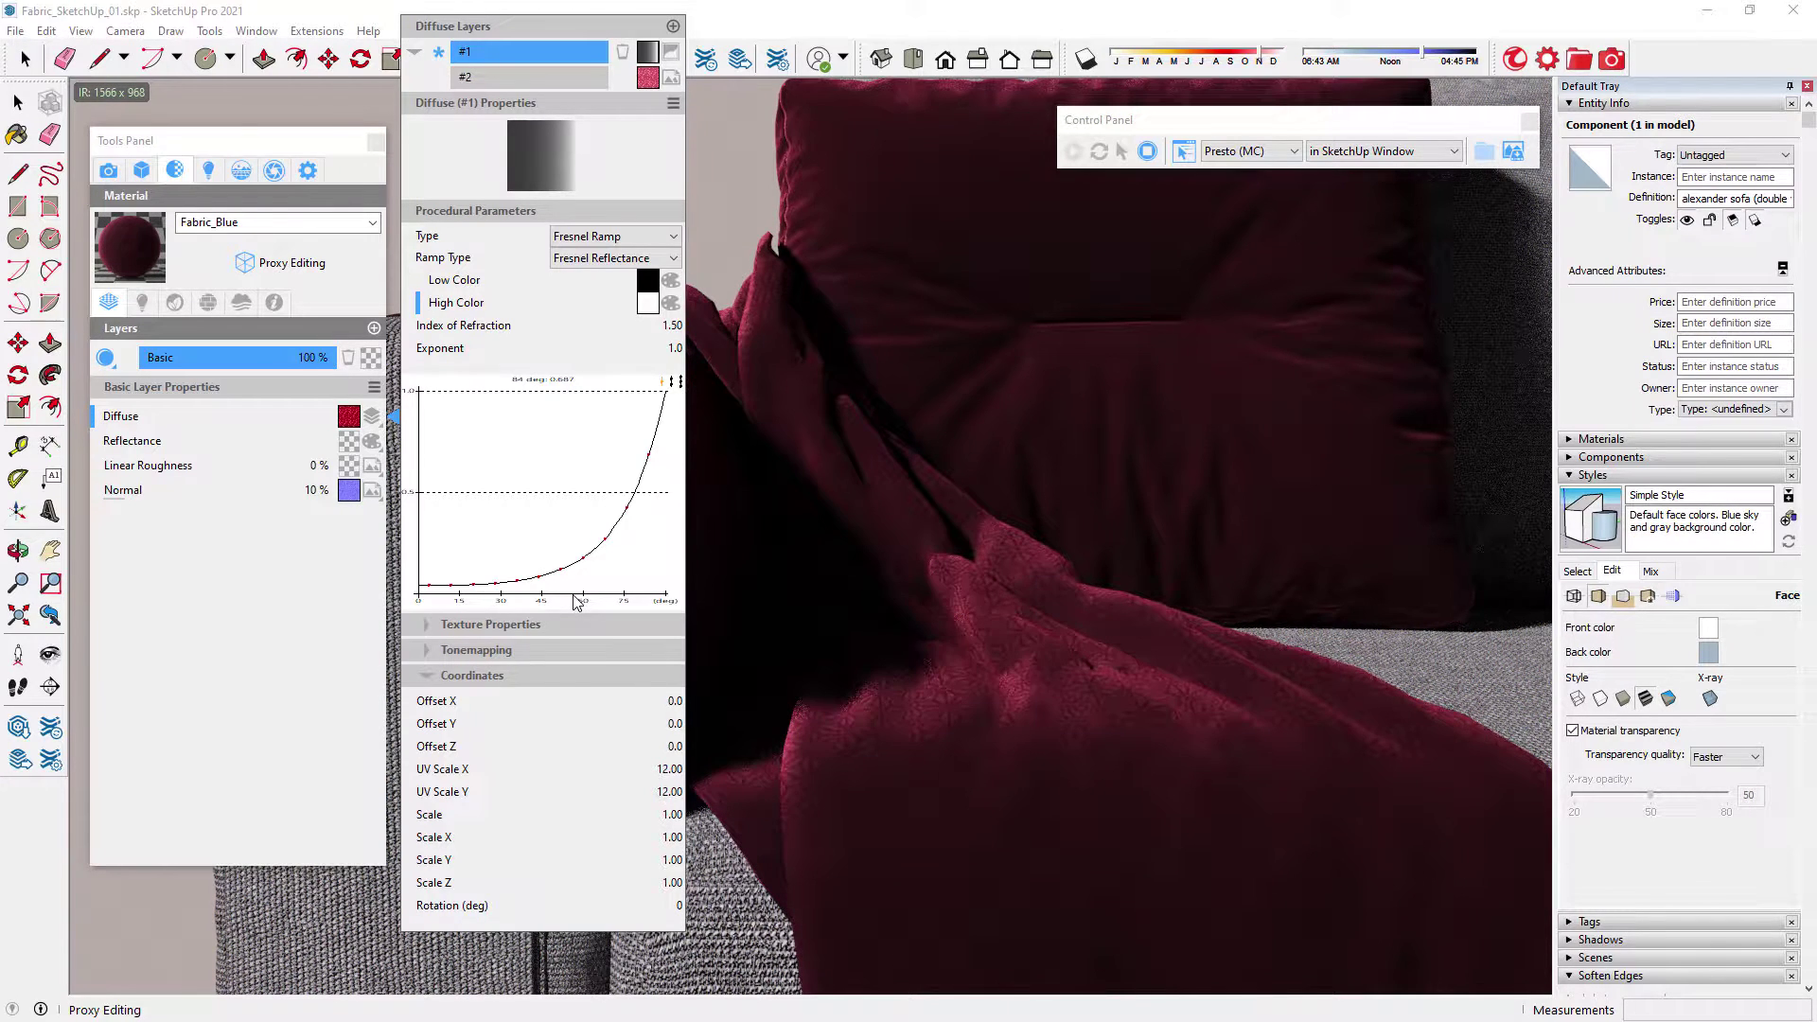
drag(670, 338, 612, 348)
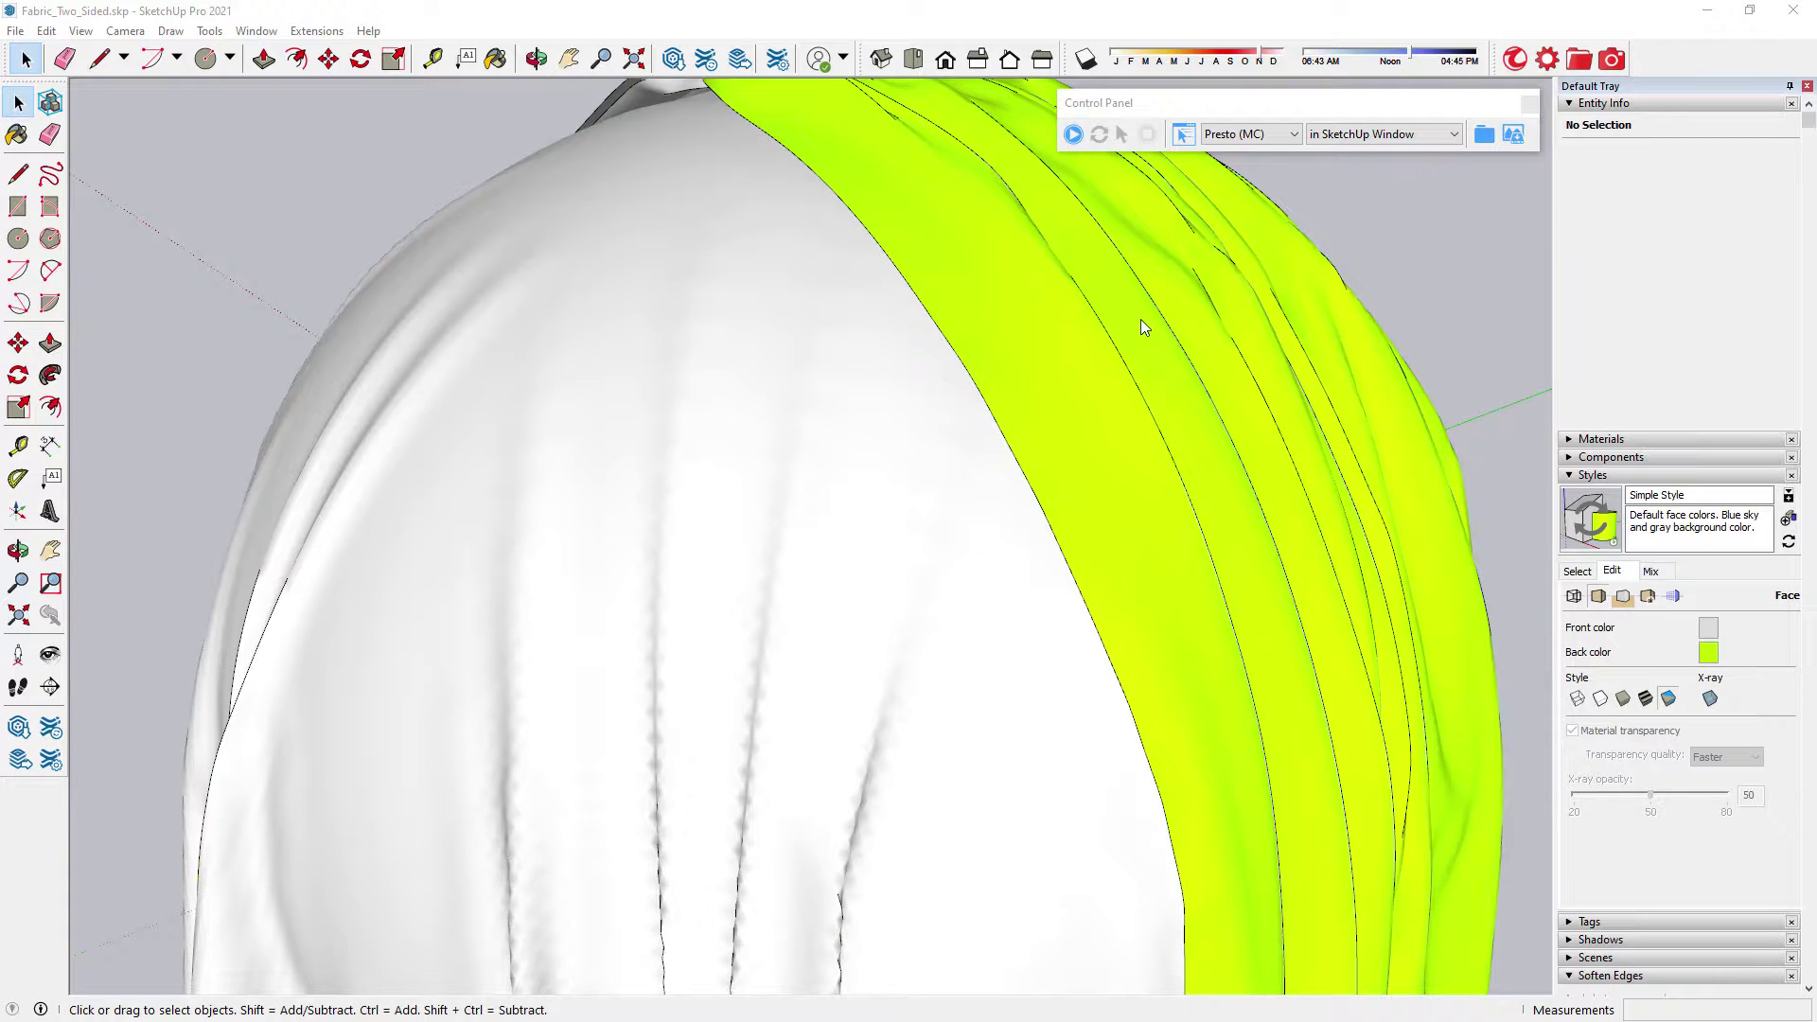
Step: Edit the fabric group, select its surface, and start Thea's interactive render
click(1141, 319)
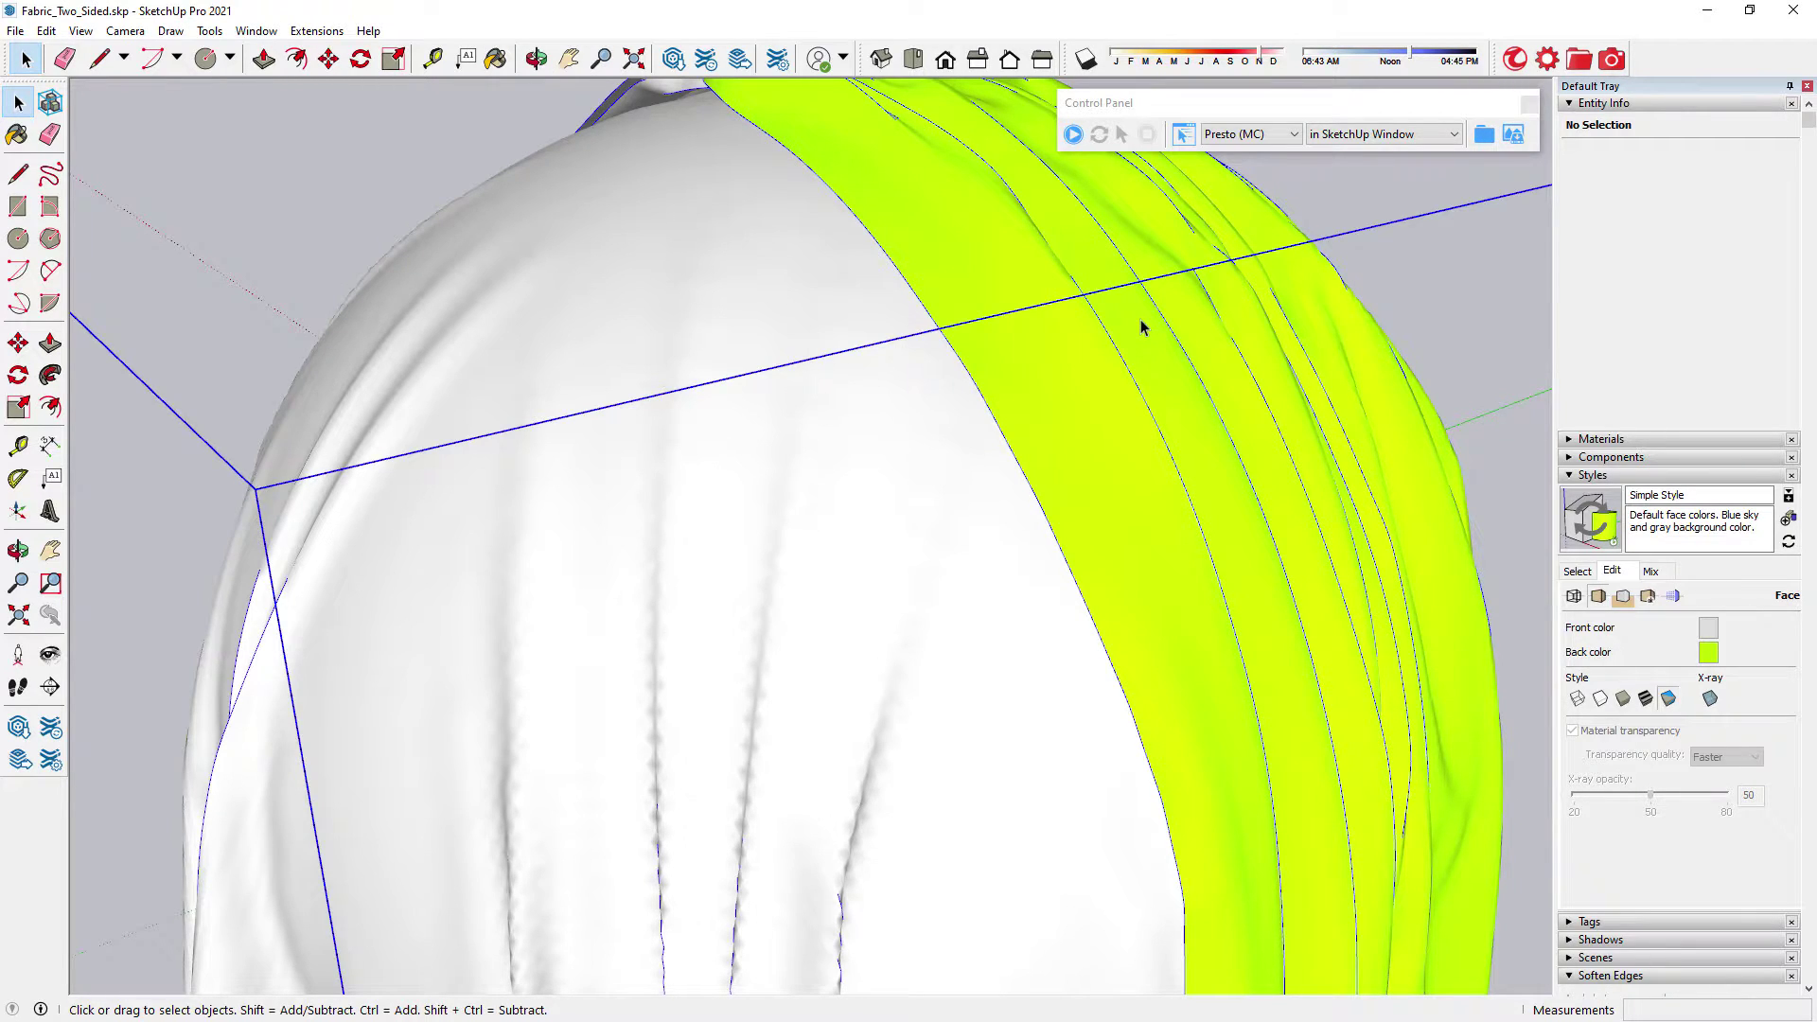
double_click(1141, 319)
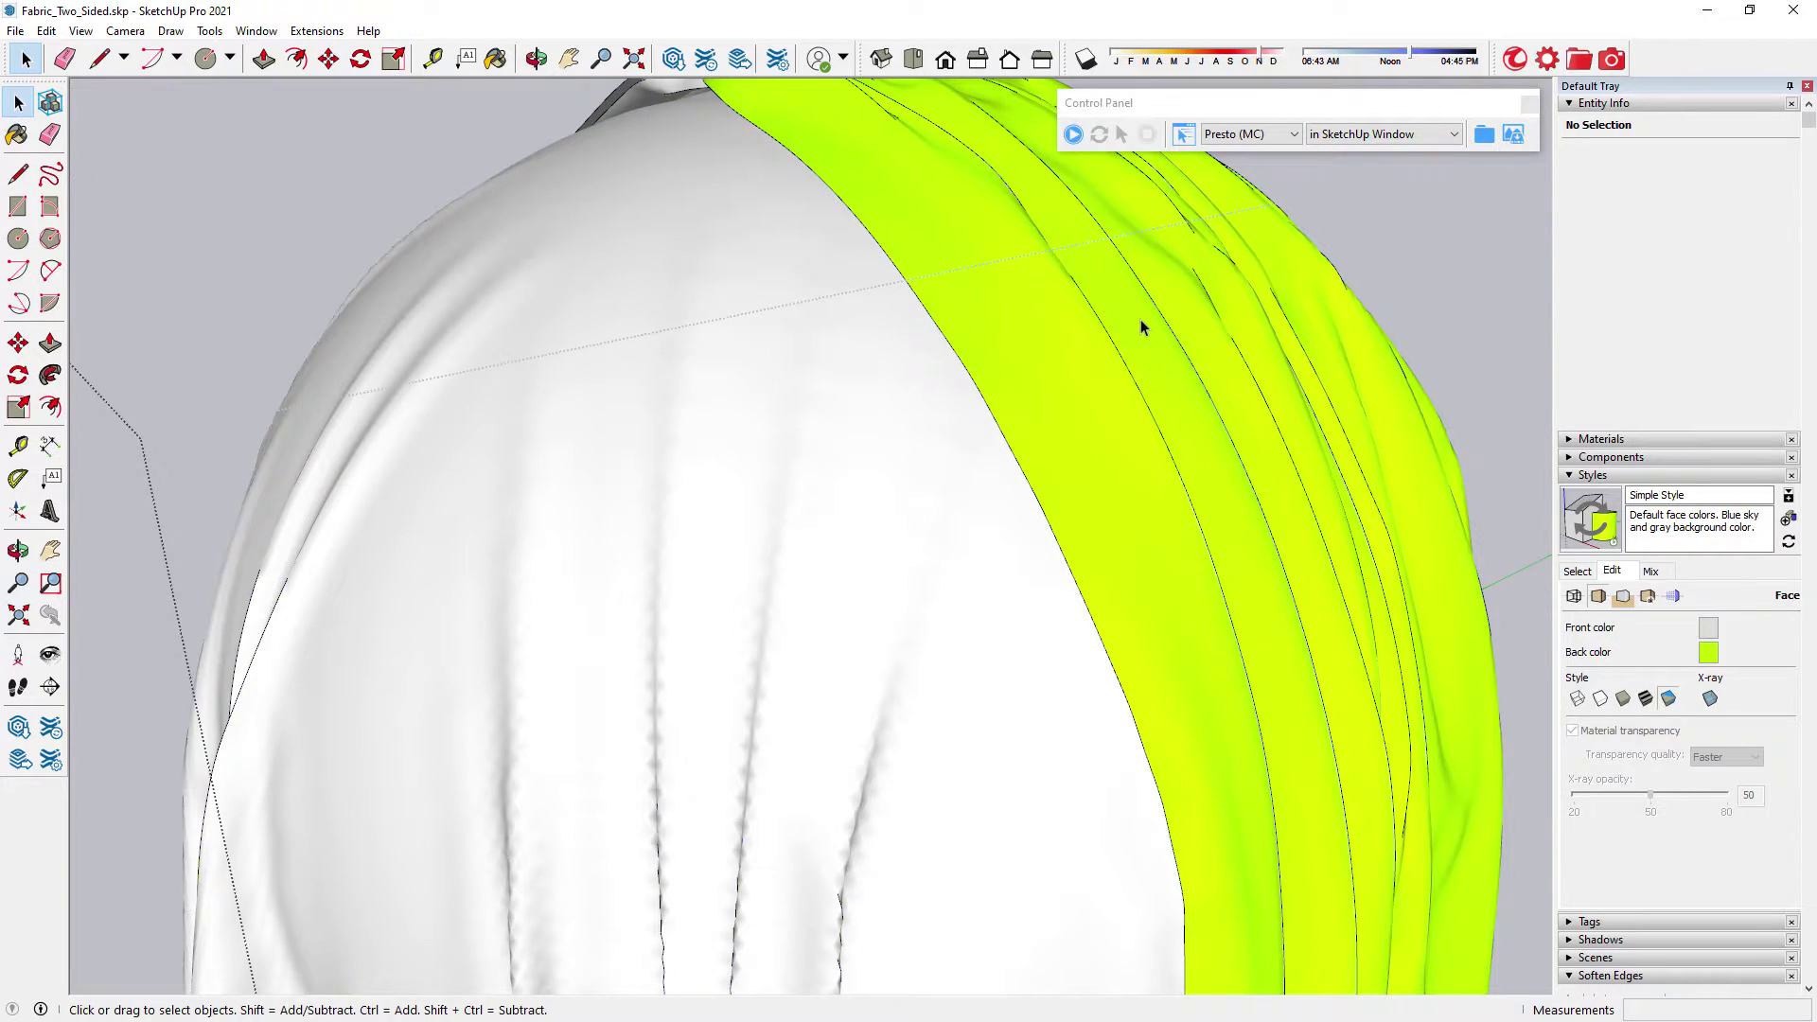
click(1061, 337)
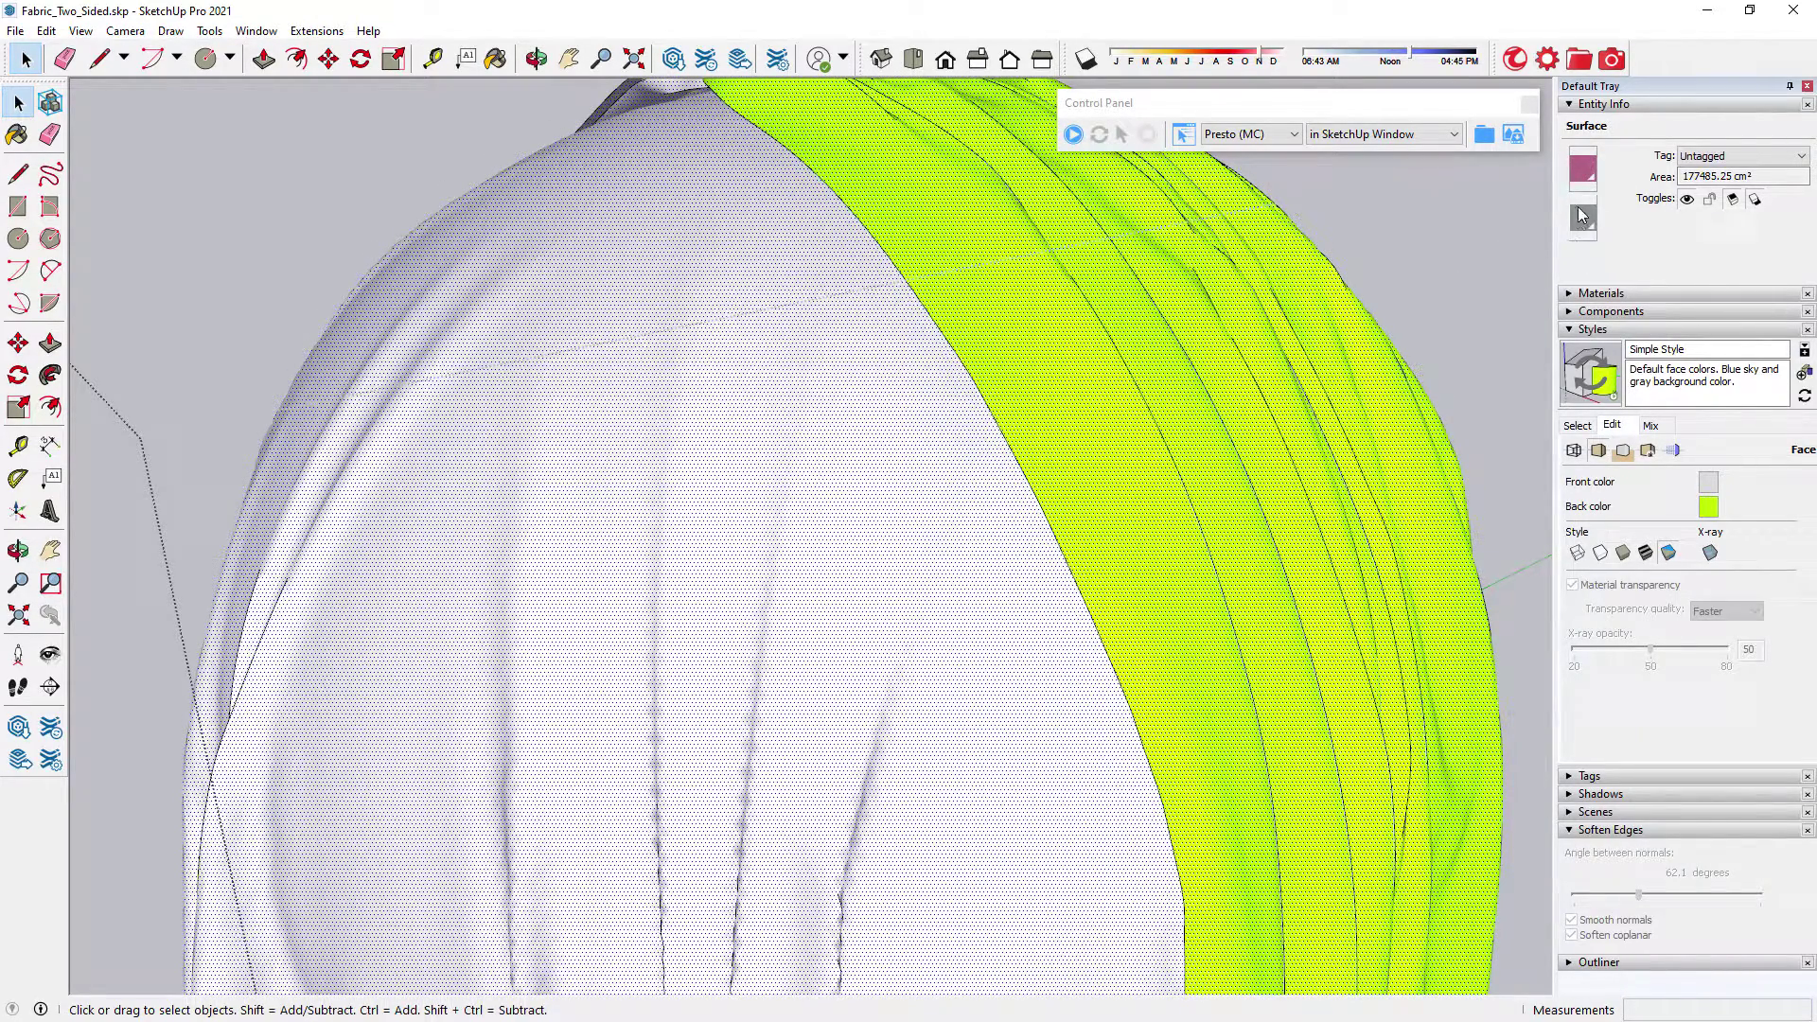
click(1399, 228)
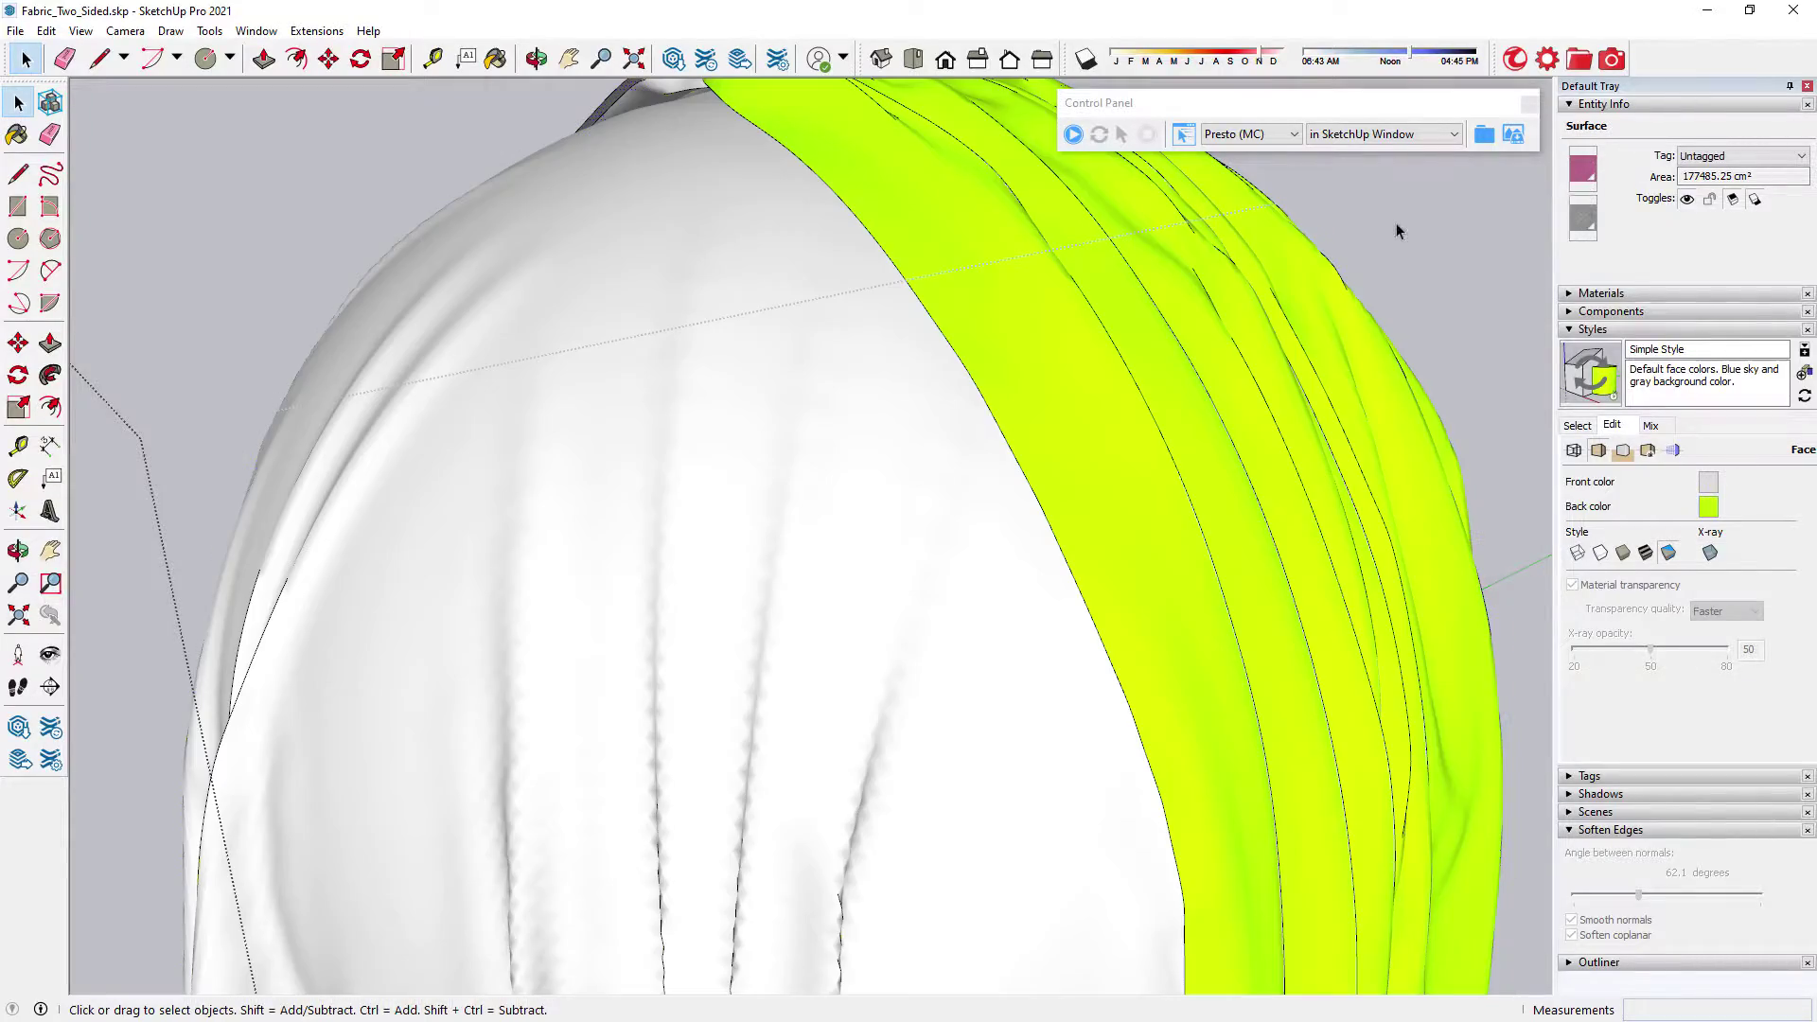
click(1075, 133)
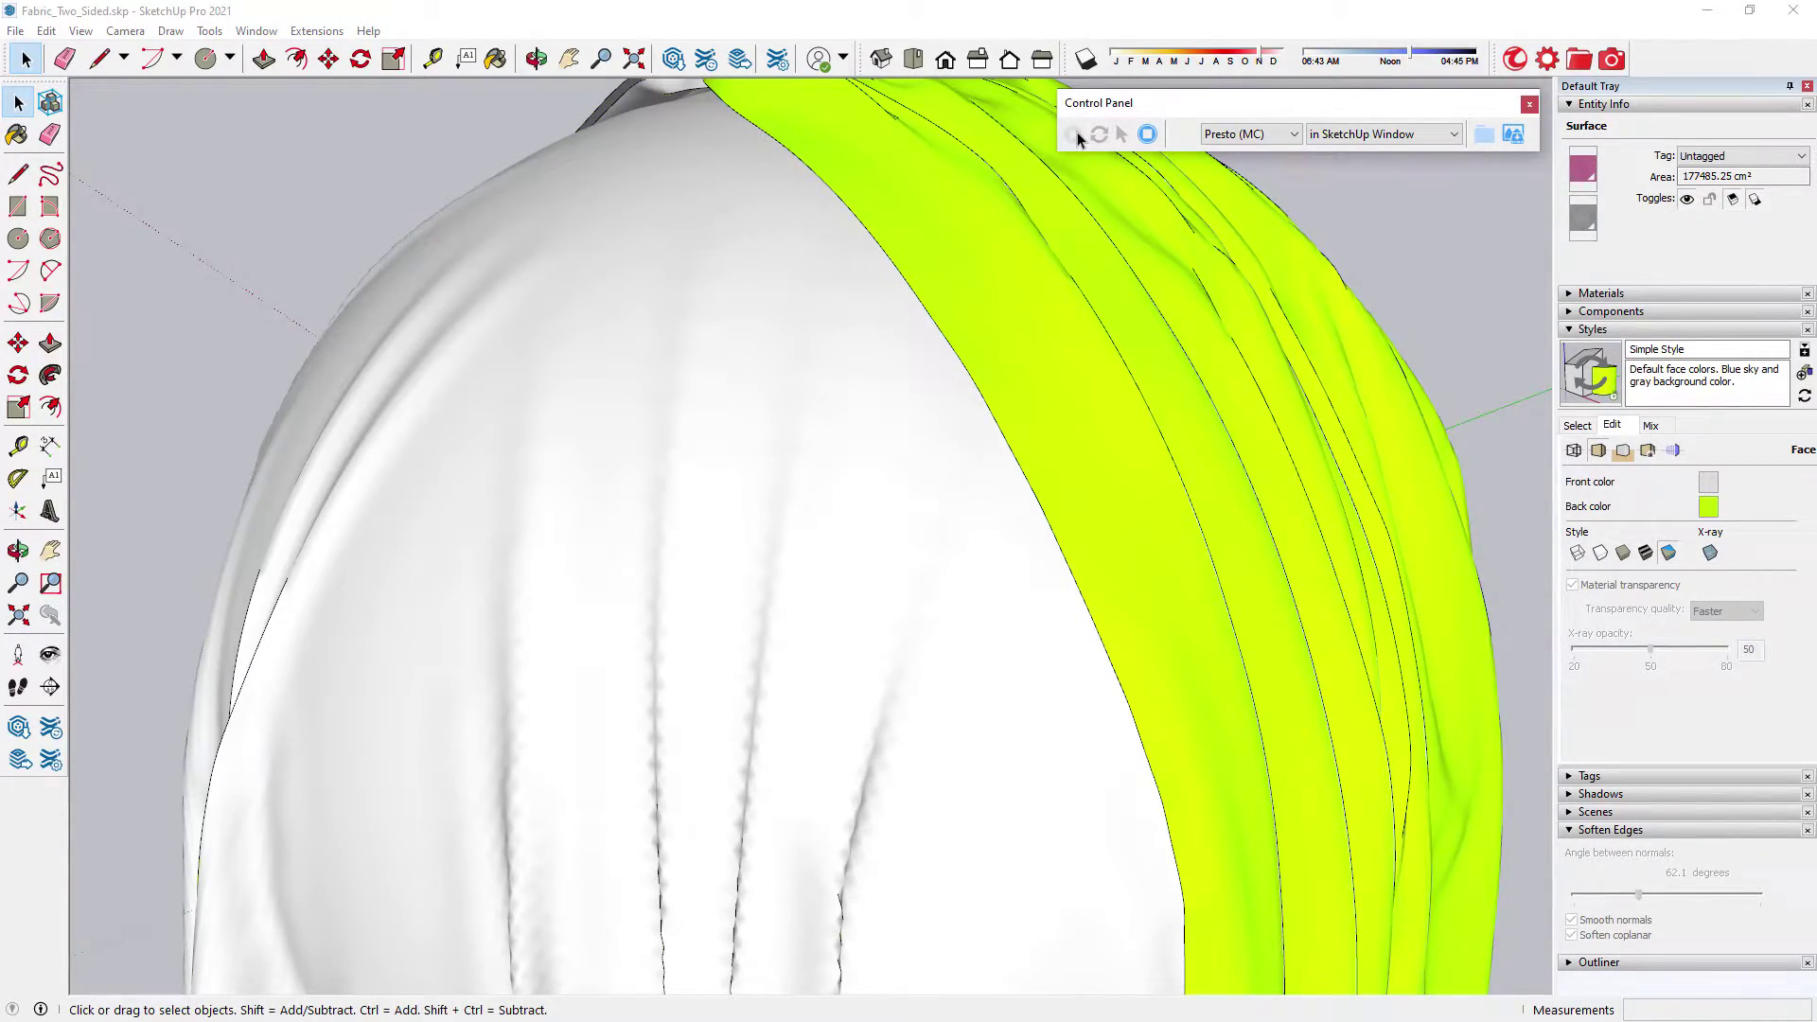